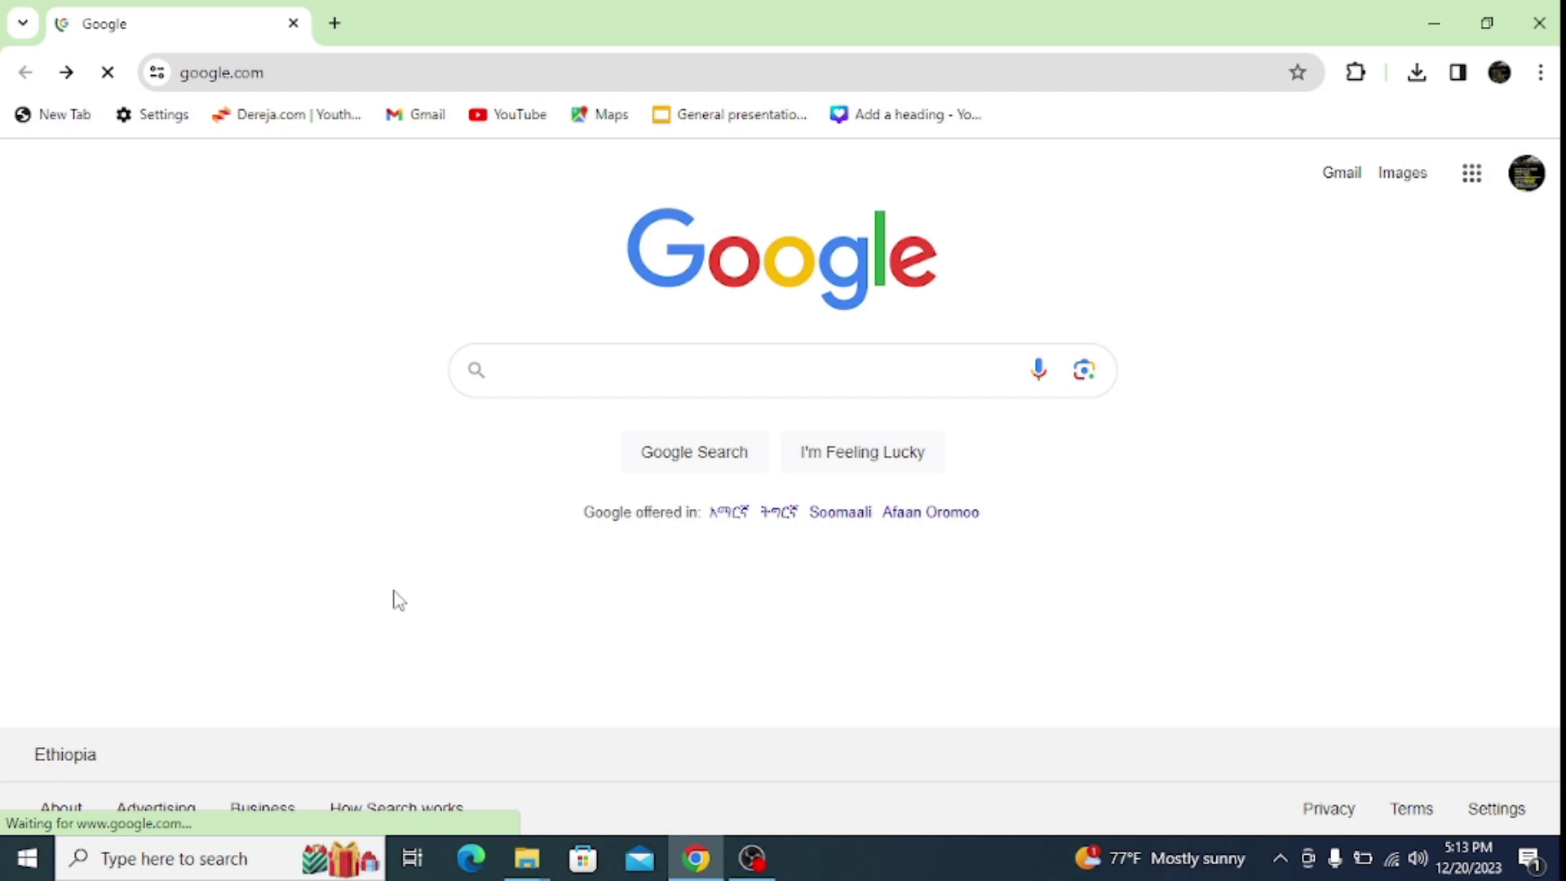
Search Google for "eclipse ide download" and download the x86_64 installer eclipse-inst-jre-win64.exe from the Eclipse downloads page.
{"action": "left_click", "coordinate": [533, 372]}
{"action": "type", "text": "ecli"}
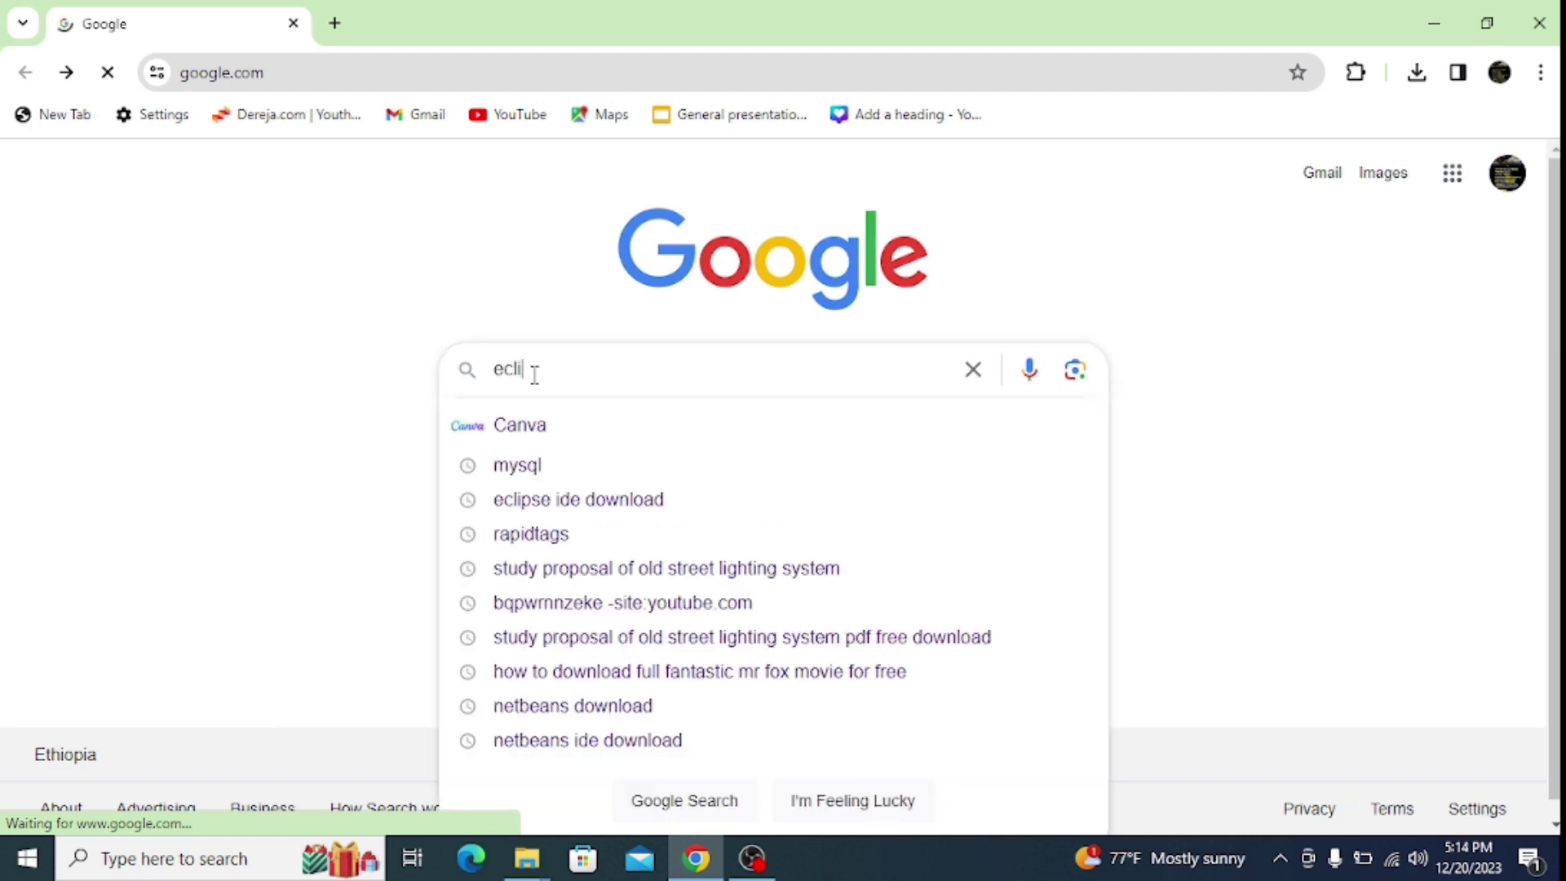
{"action": "type", "text": "pse ide downloa"}
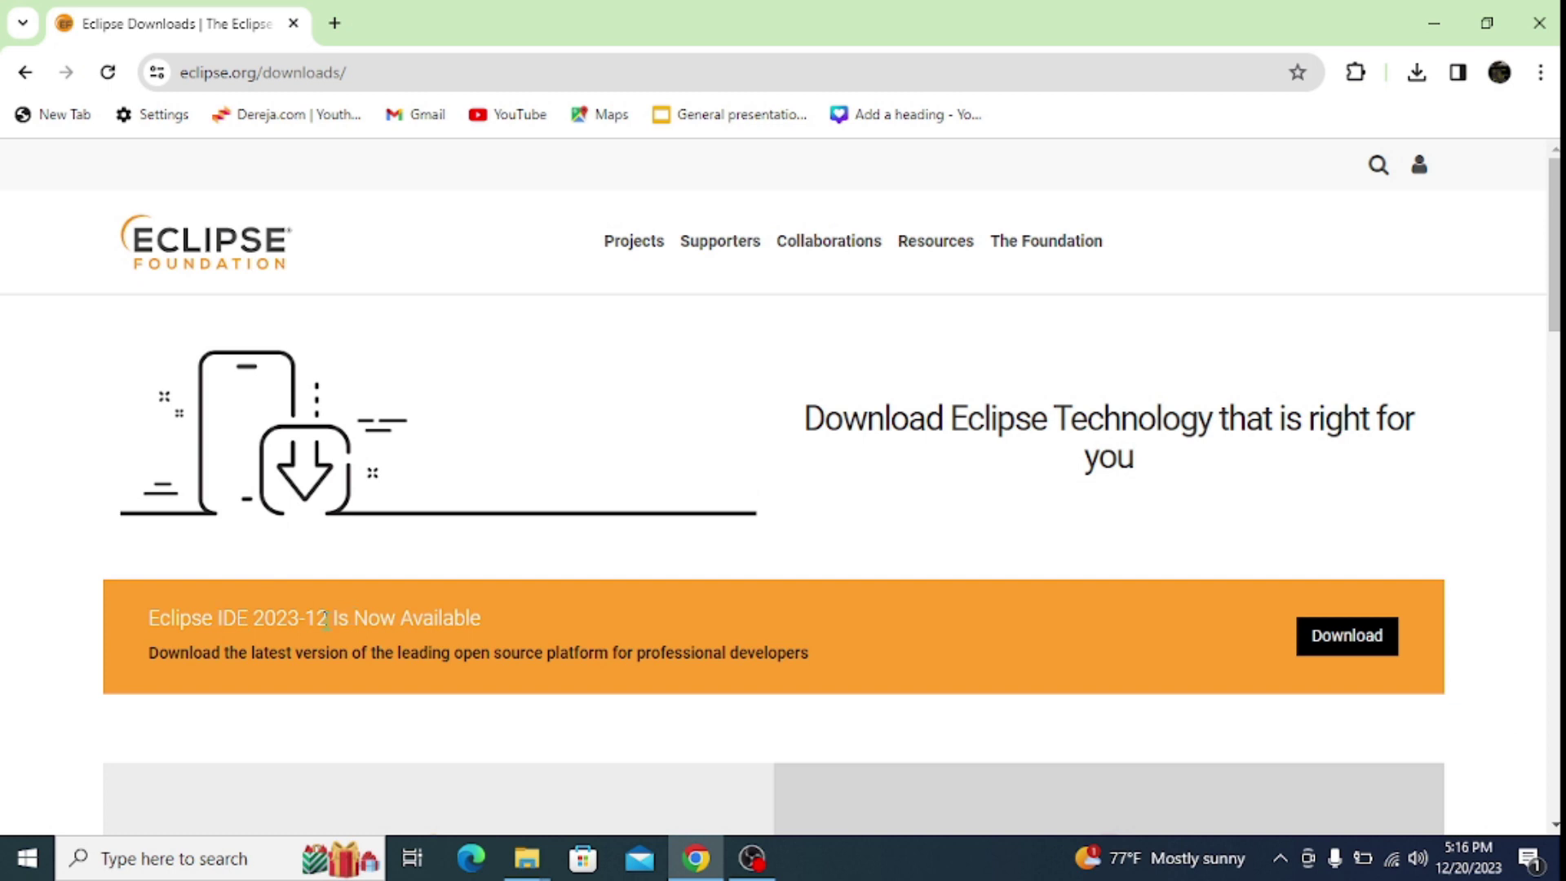
{"action": "scroll", "coordinate": [329, 632], "scroll_direction": "down", "scroll_amount": 5}
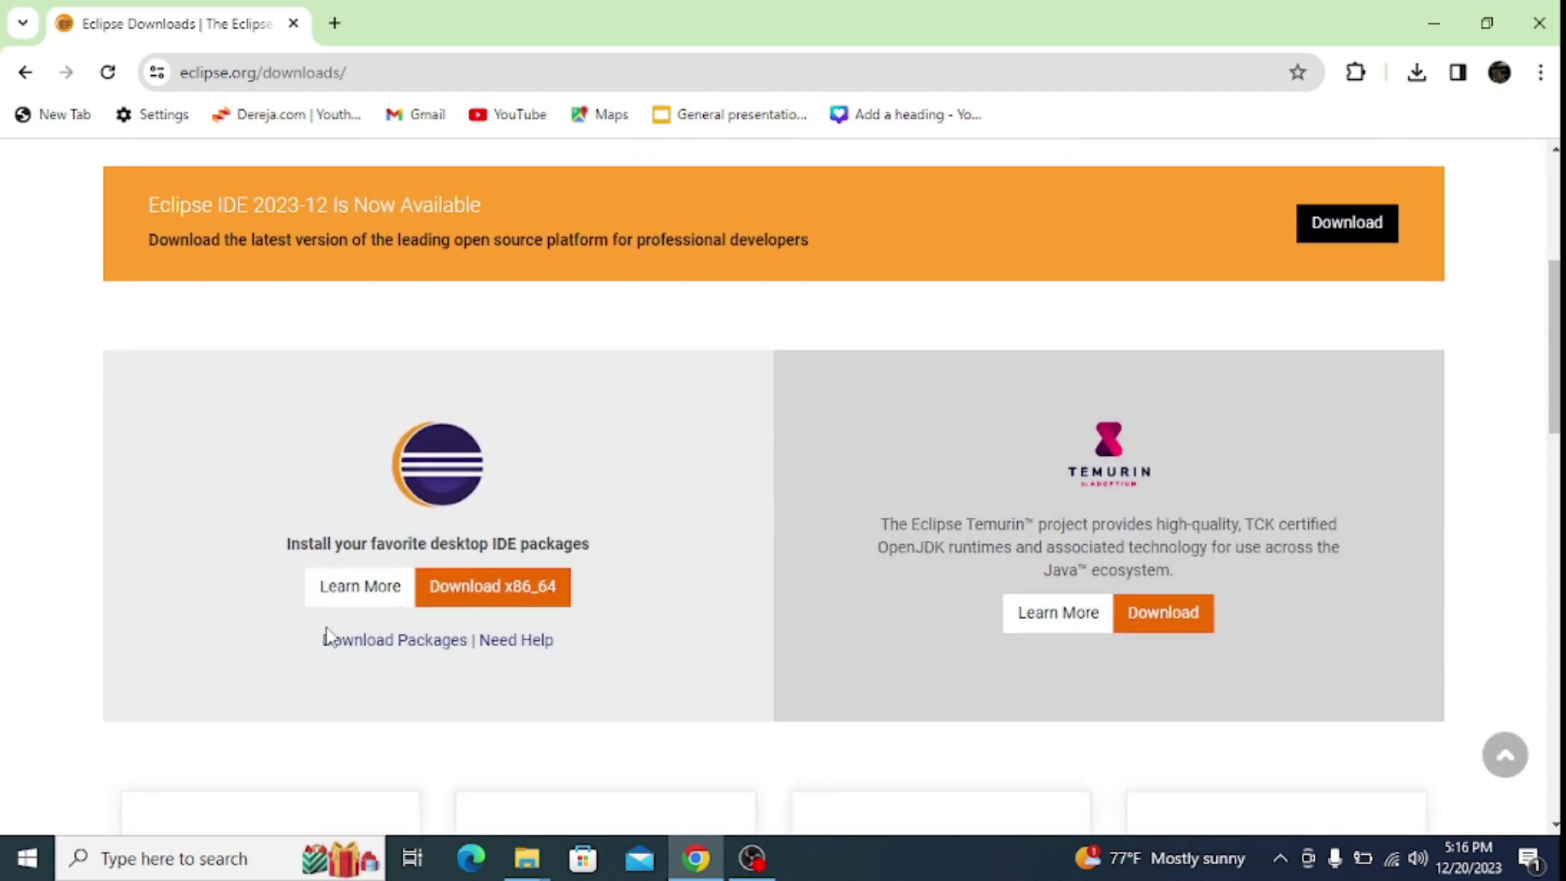
{"action": "left_click", "coordinate": [473, 593]}
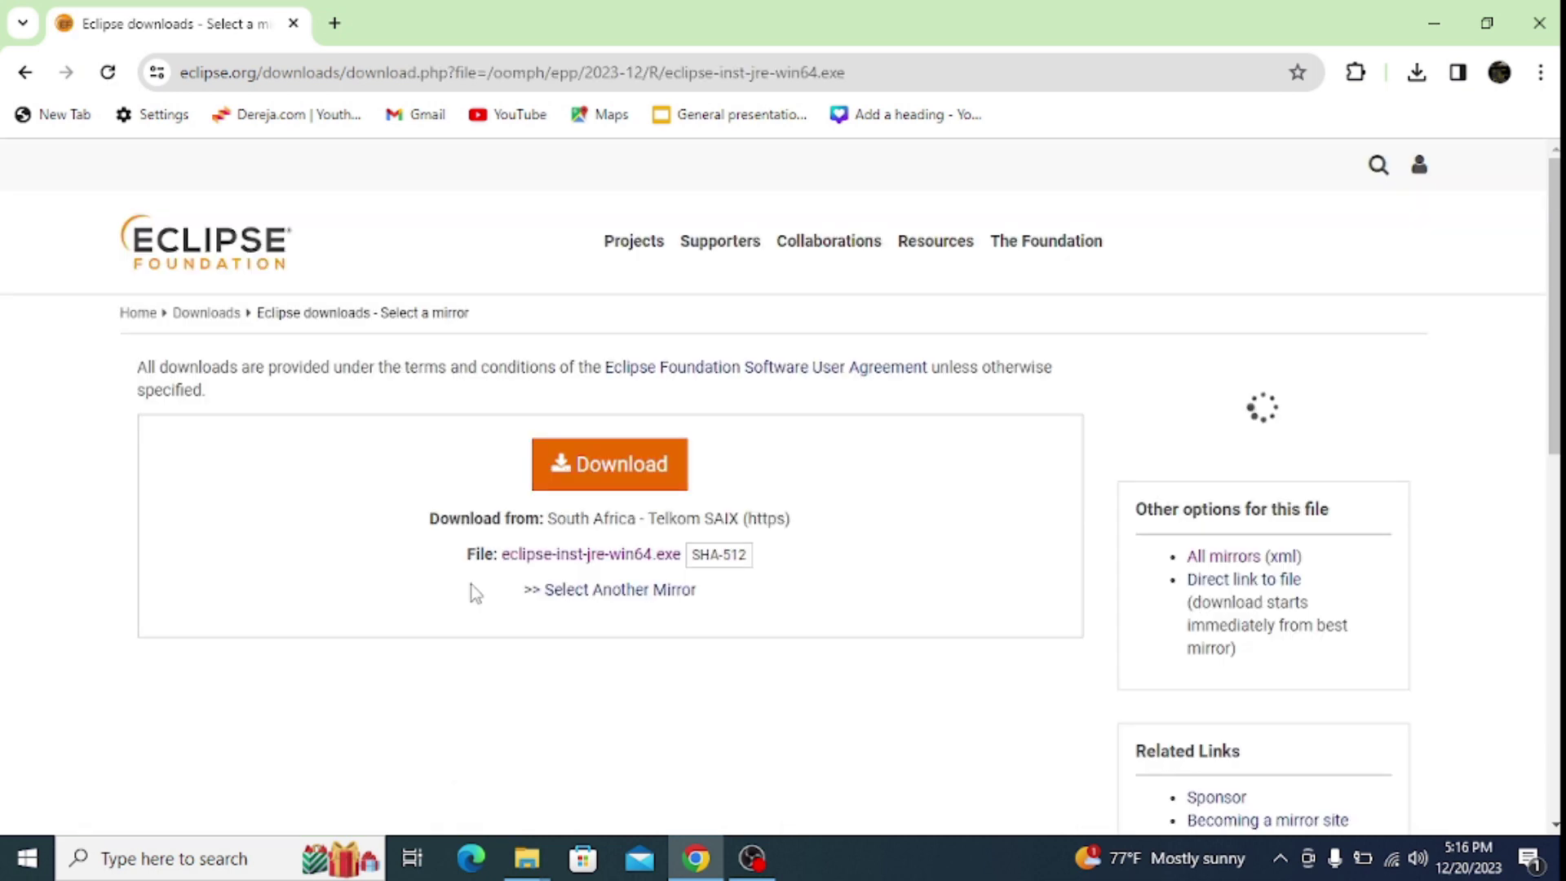
{"action": "left_click", "coordinate": [633, 475]}
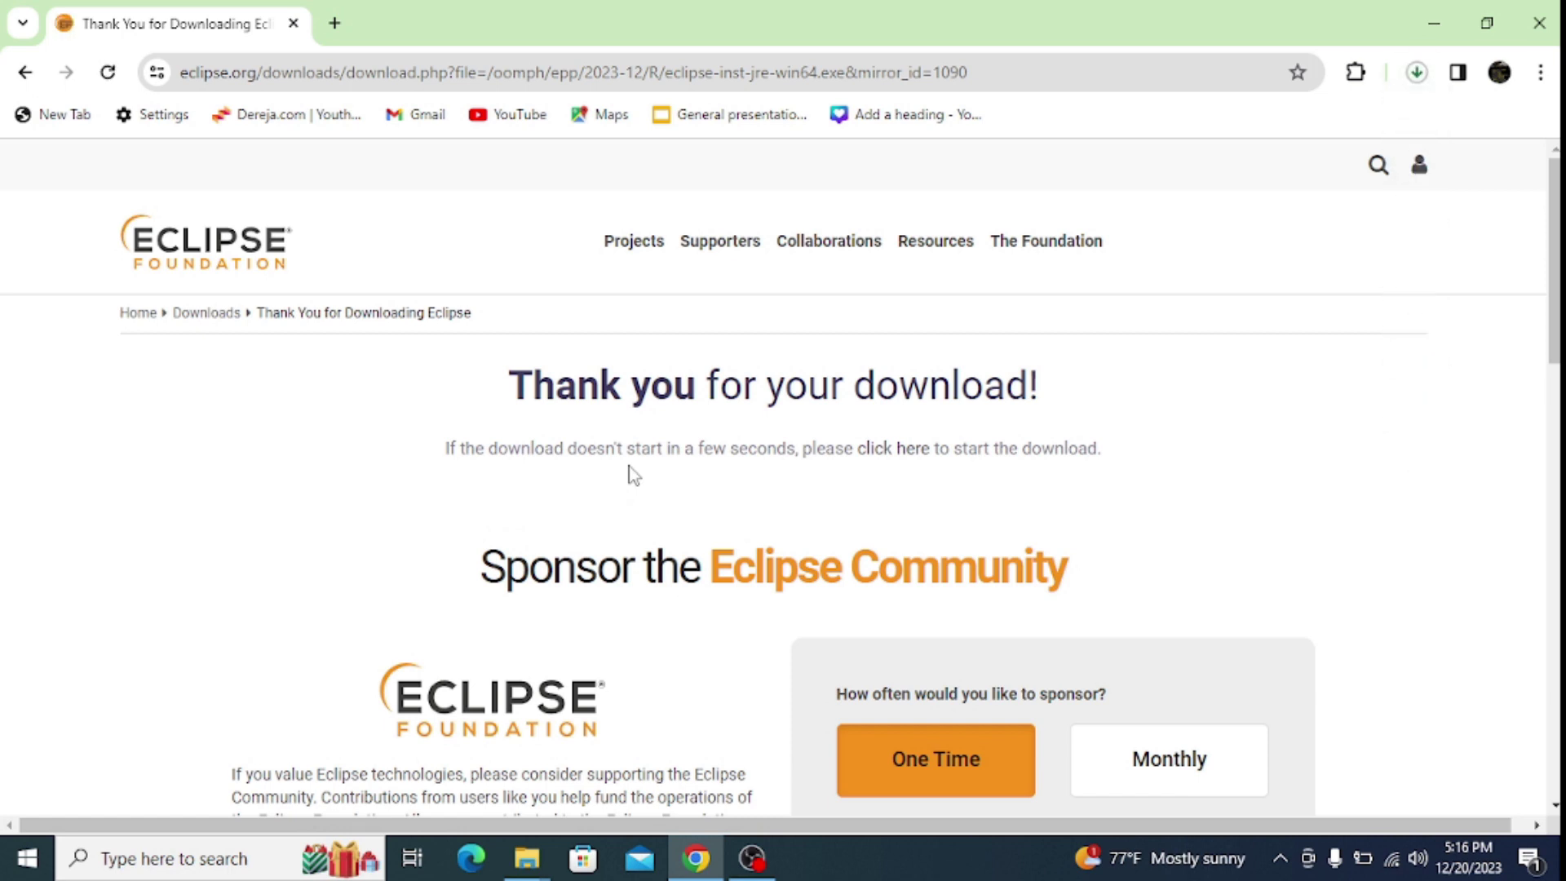
Run eclipse-inst-jre-win64.exe from the Downloads folder and choose the Eclipse IDE for Java Developers package.
{"action": "left_click", "coordinate": [1415, 75]}
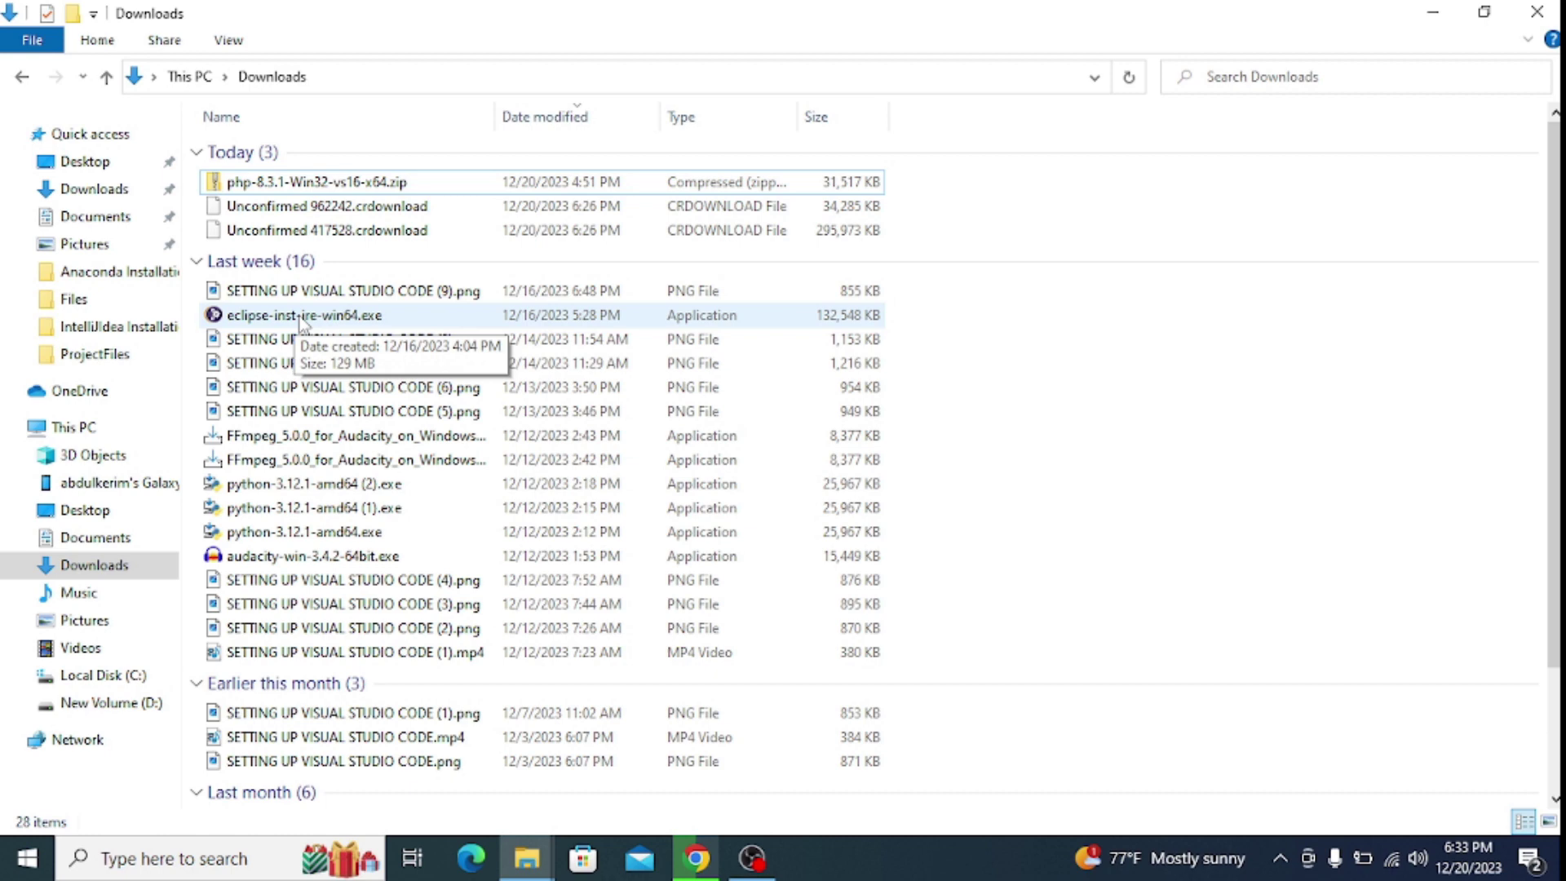
{"action": "left_click", "coordinate": [301, 323]}
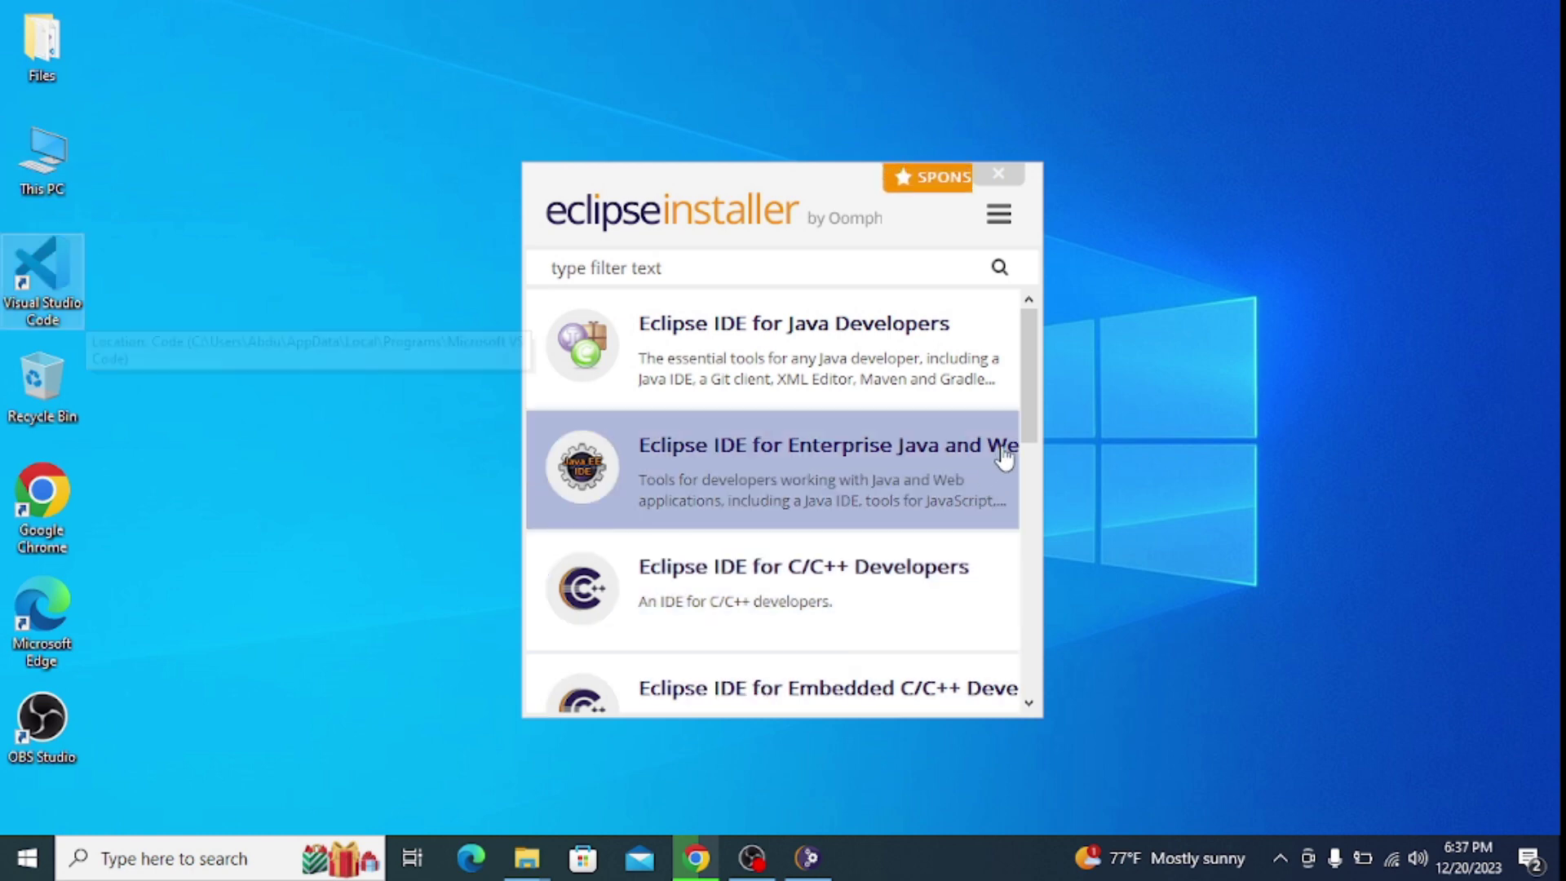
{"action": "mouse_move", "coordinate": [1029, 437]}
{"action": "left_mouse_down"}
{"action": "mouse_move", "coordinate": [1030, 624]}
{"action": "mouse_move", "coordinate": [1036, 424]}
{"action": "left_mouse_up"}
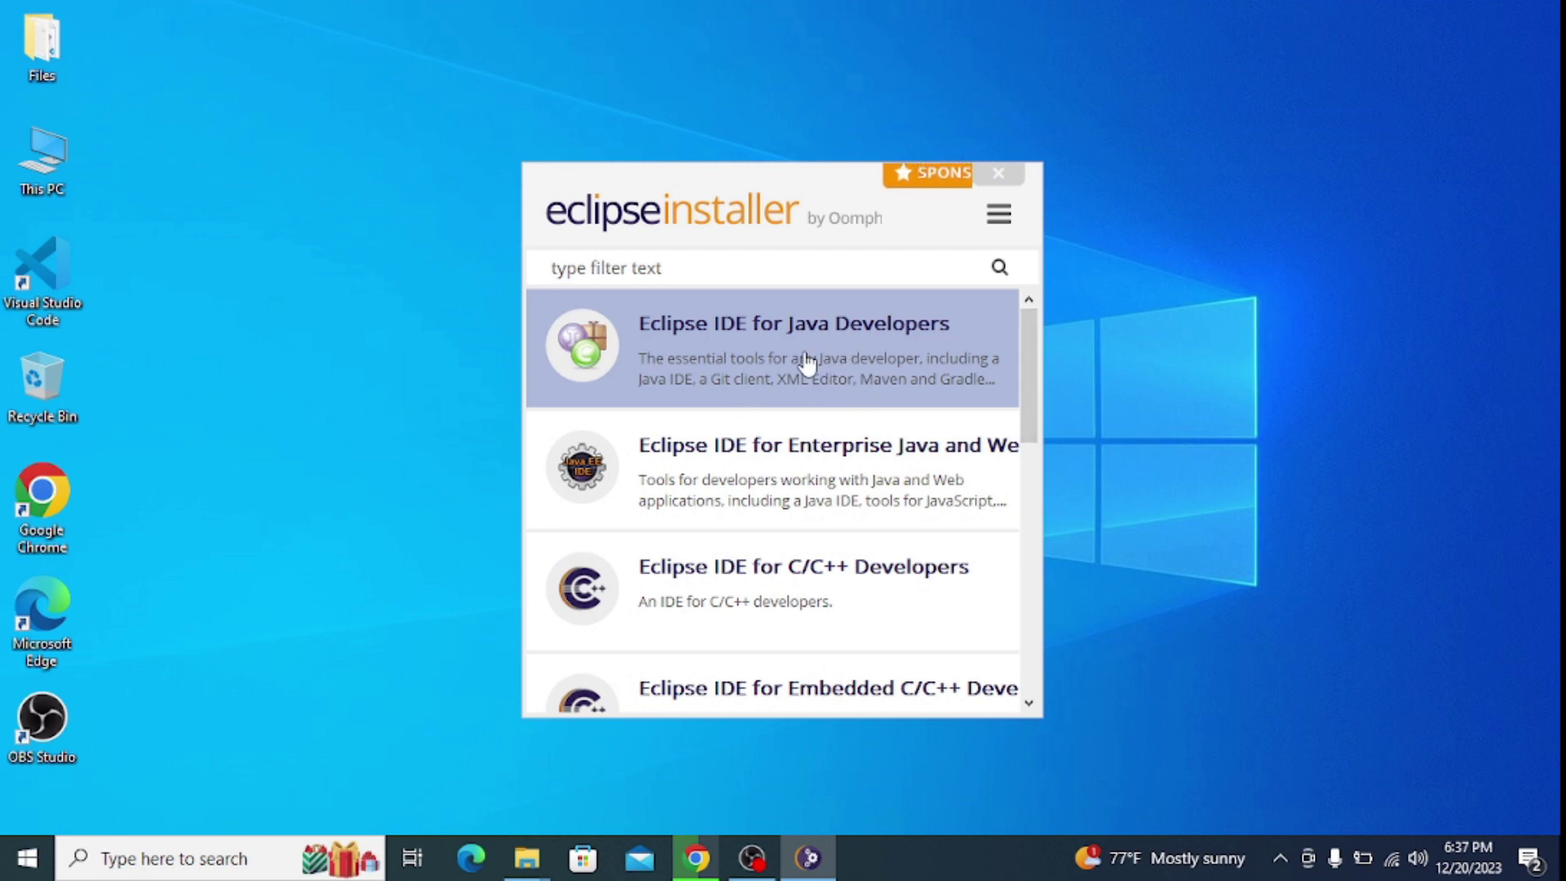
{"action": "left_click", "coordinate": [848, 321]}
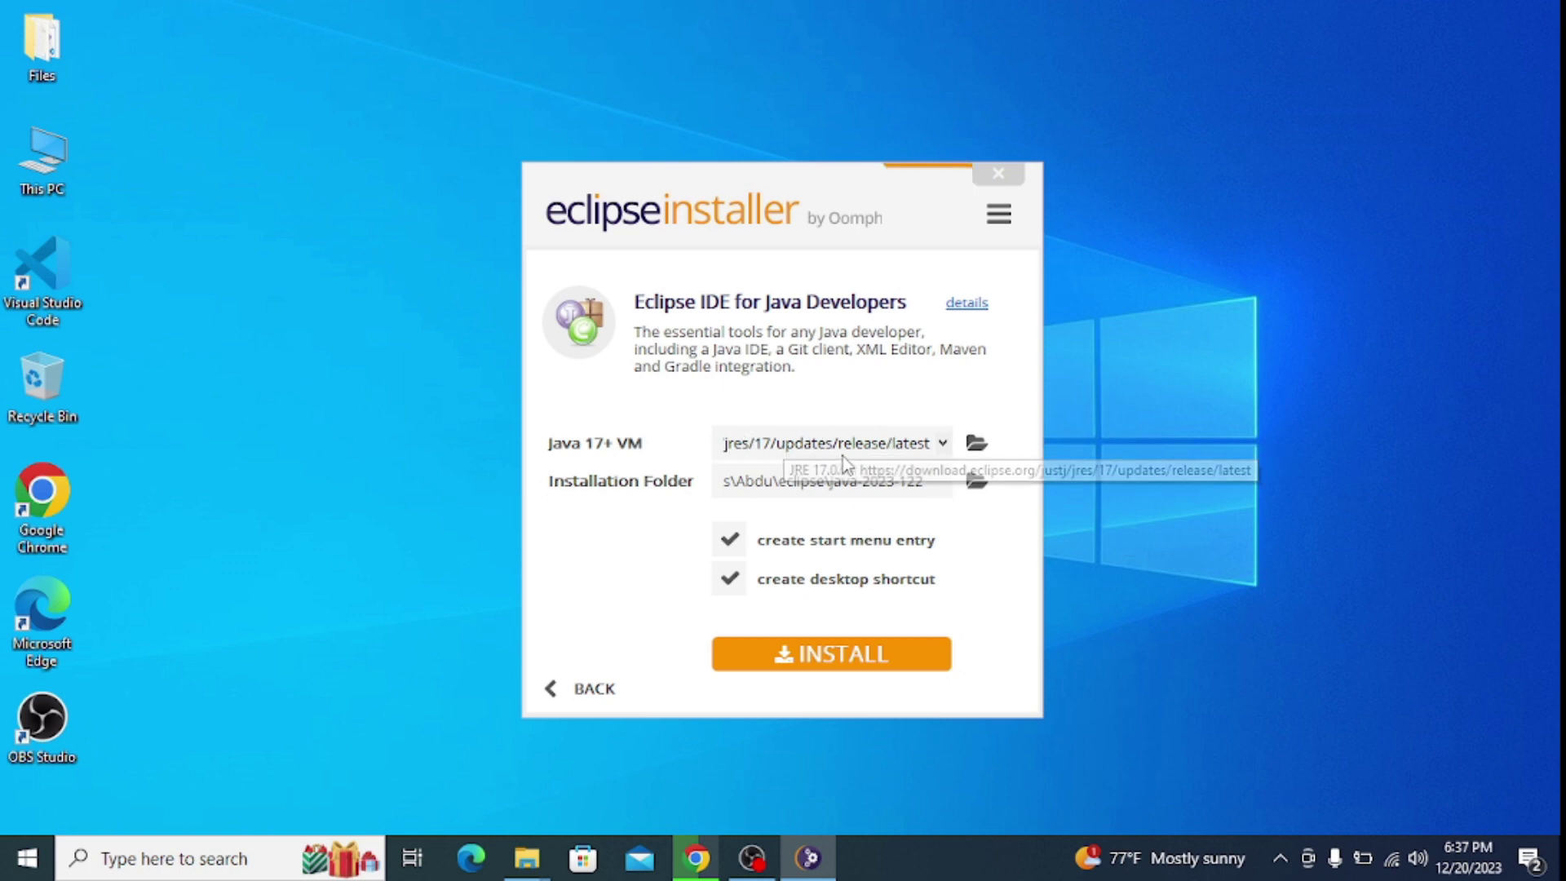
Set the installer's Java VM to JRE 21.0.1 and install the package, dismissing the slow-download notice.
{"action": "left_click", "coordinate": [942, 444]}
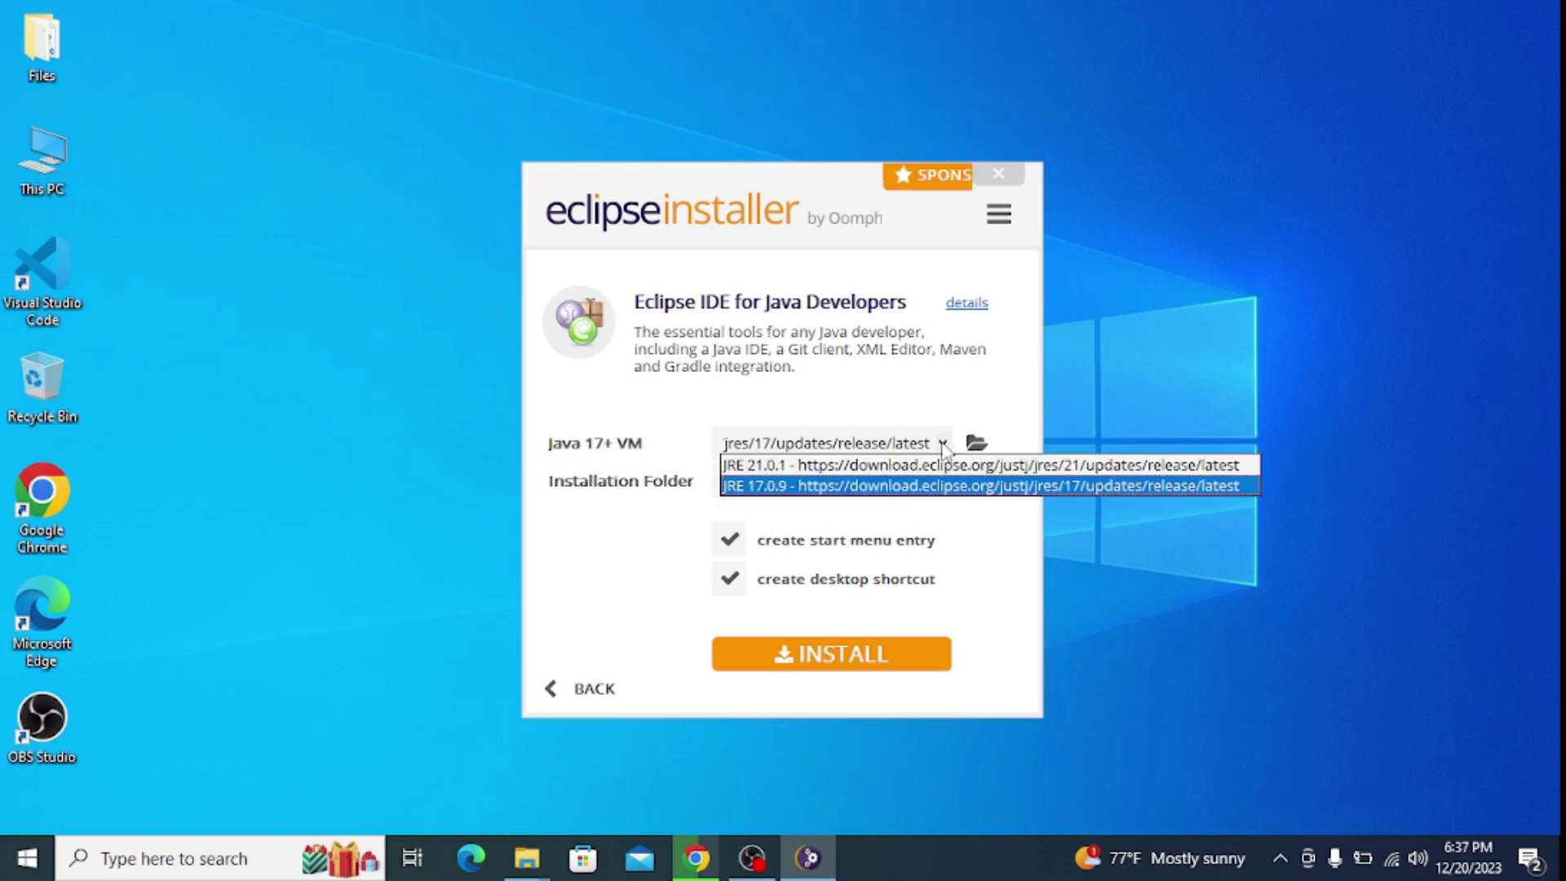
{"action": "left_click", "coordinate": [889, 467]}
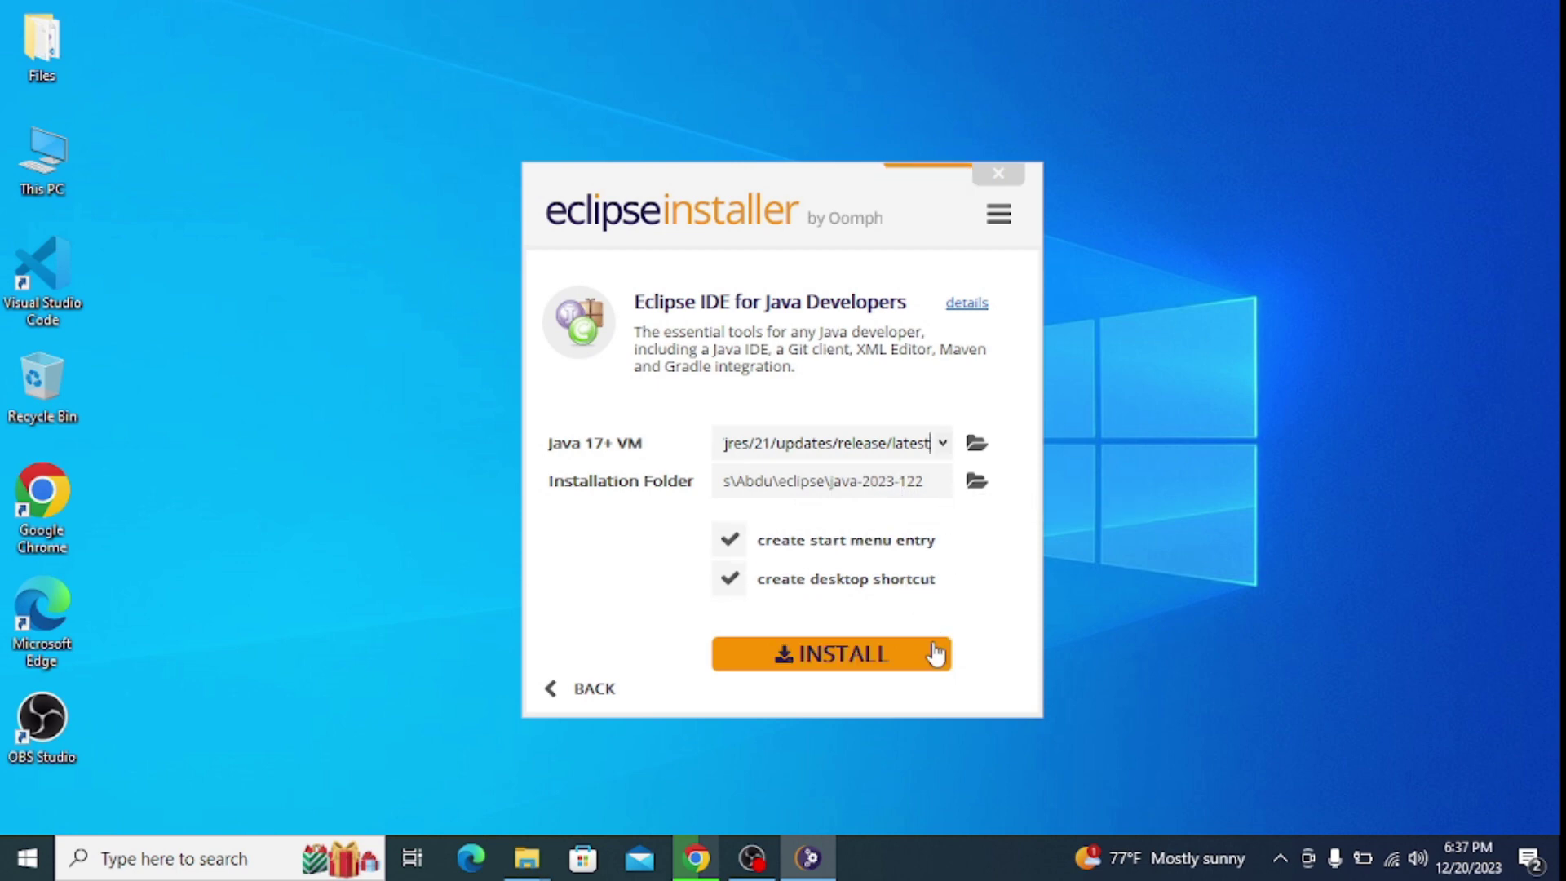
{"action": "left_click", "coordinate": [843, 656]}
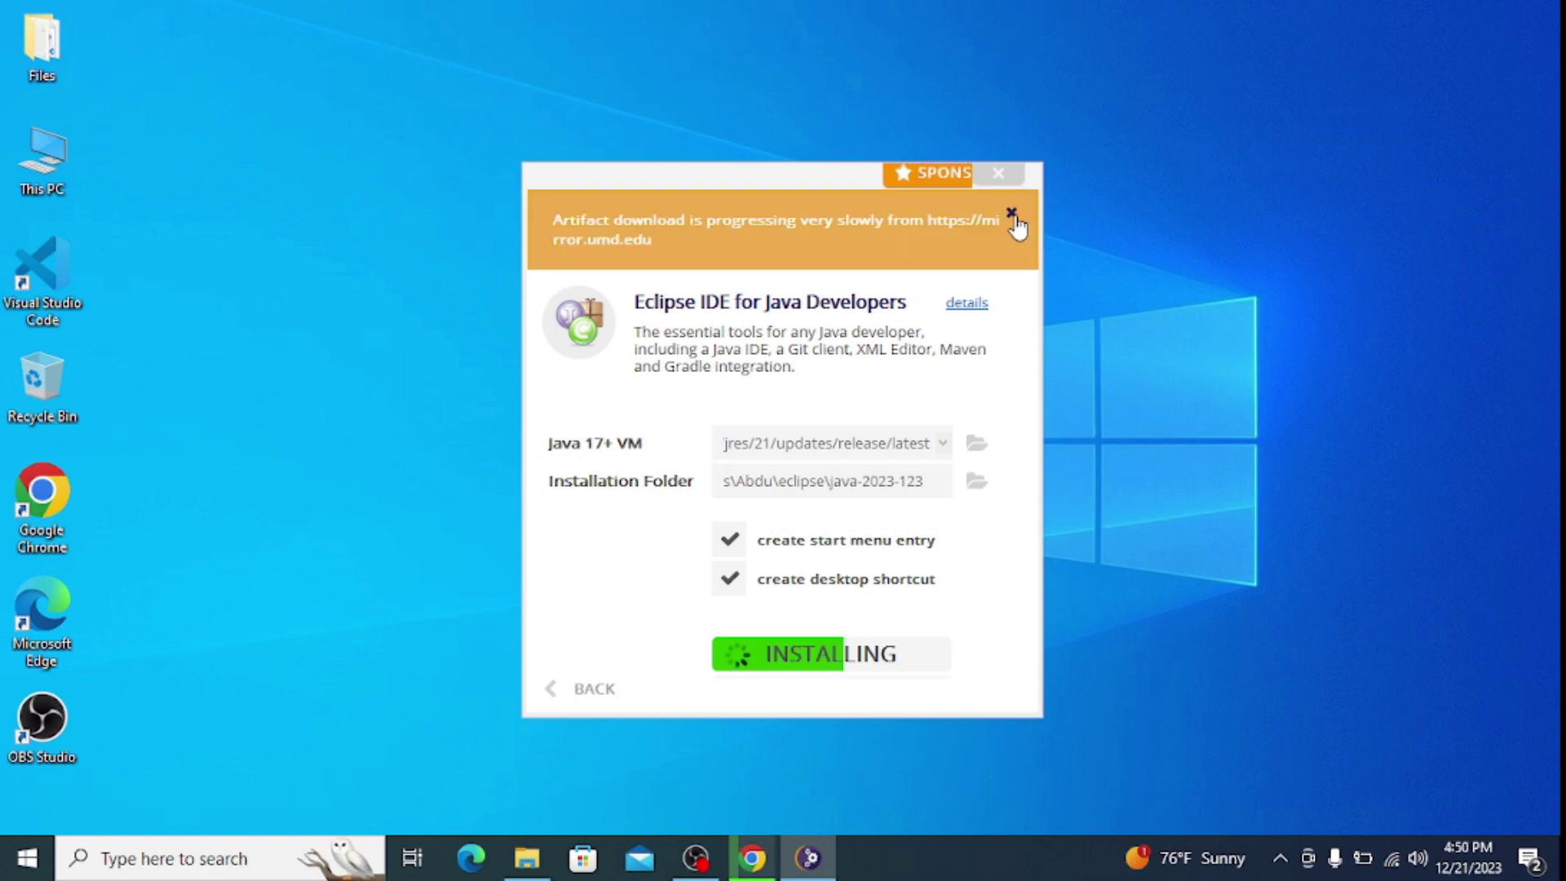
{"action": "left_click", "coordinate": [1013, 215]}
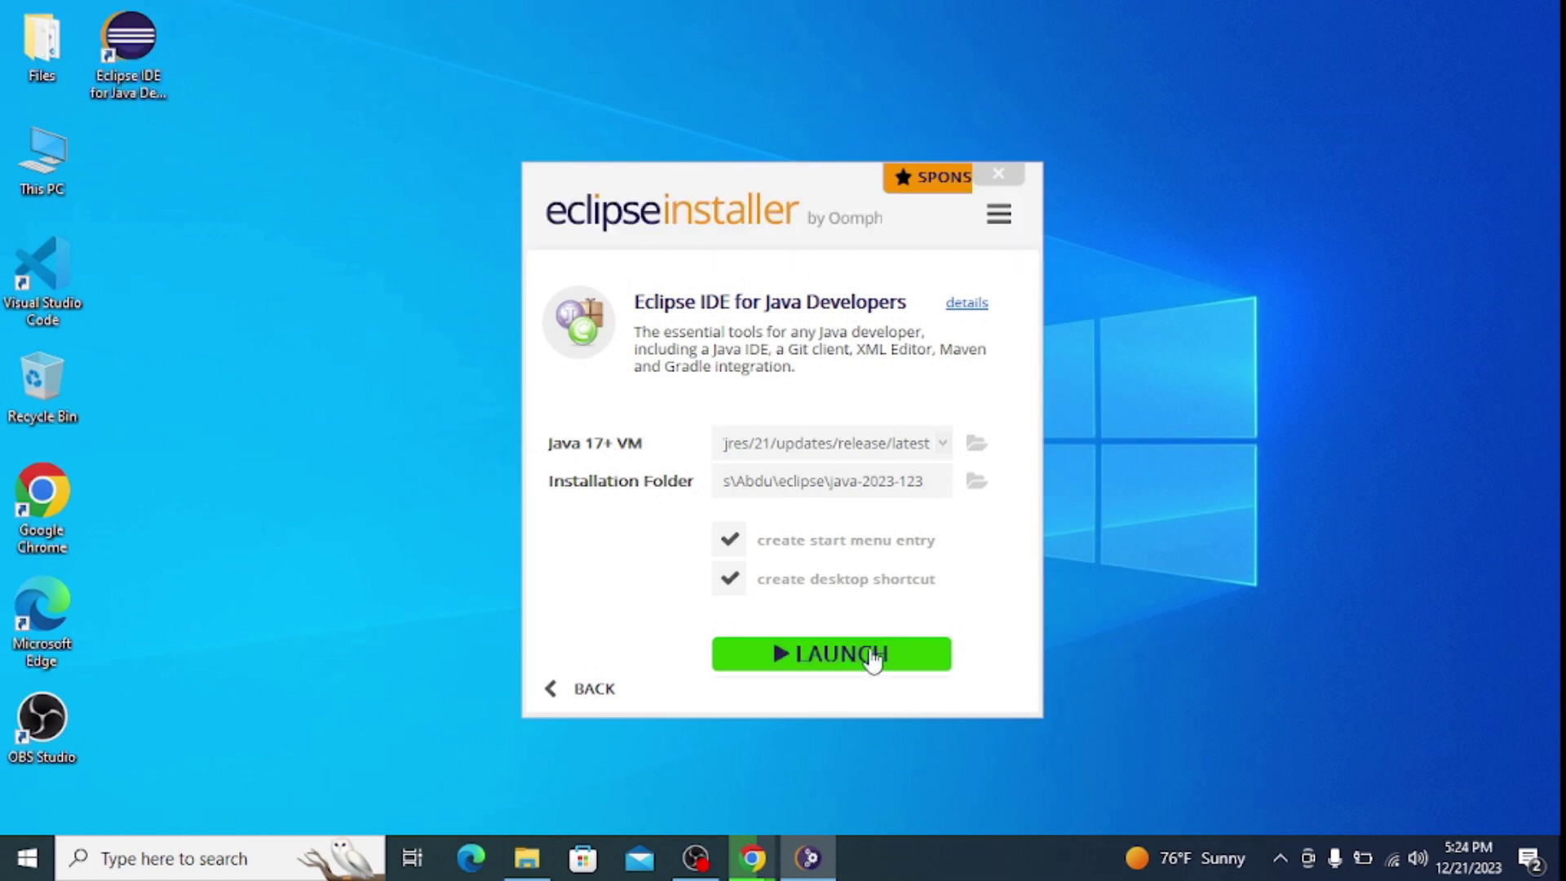
Launch the installed Eclipse IDE with the default eclipse-workspace directory and show its workbench maximized, with the Welcome page closed.
{"action": "left_click", "coordinate": [877, 661]}
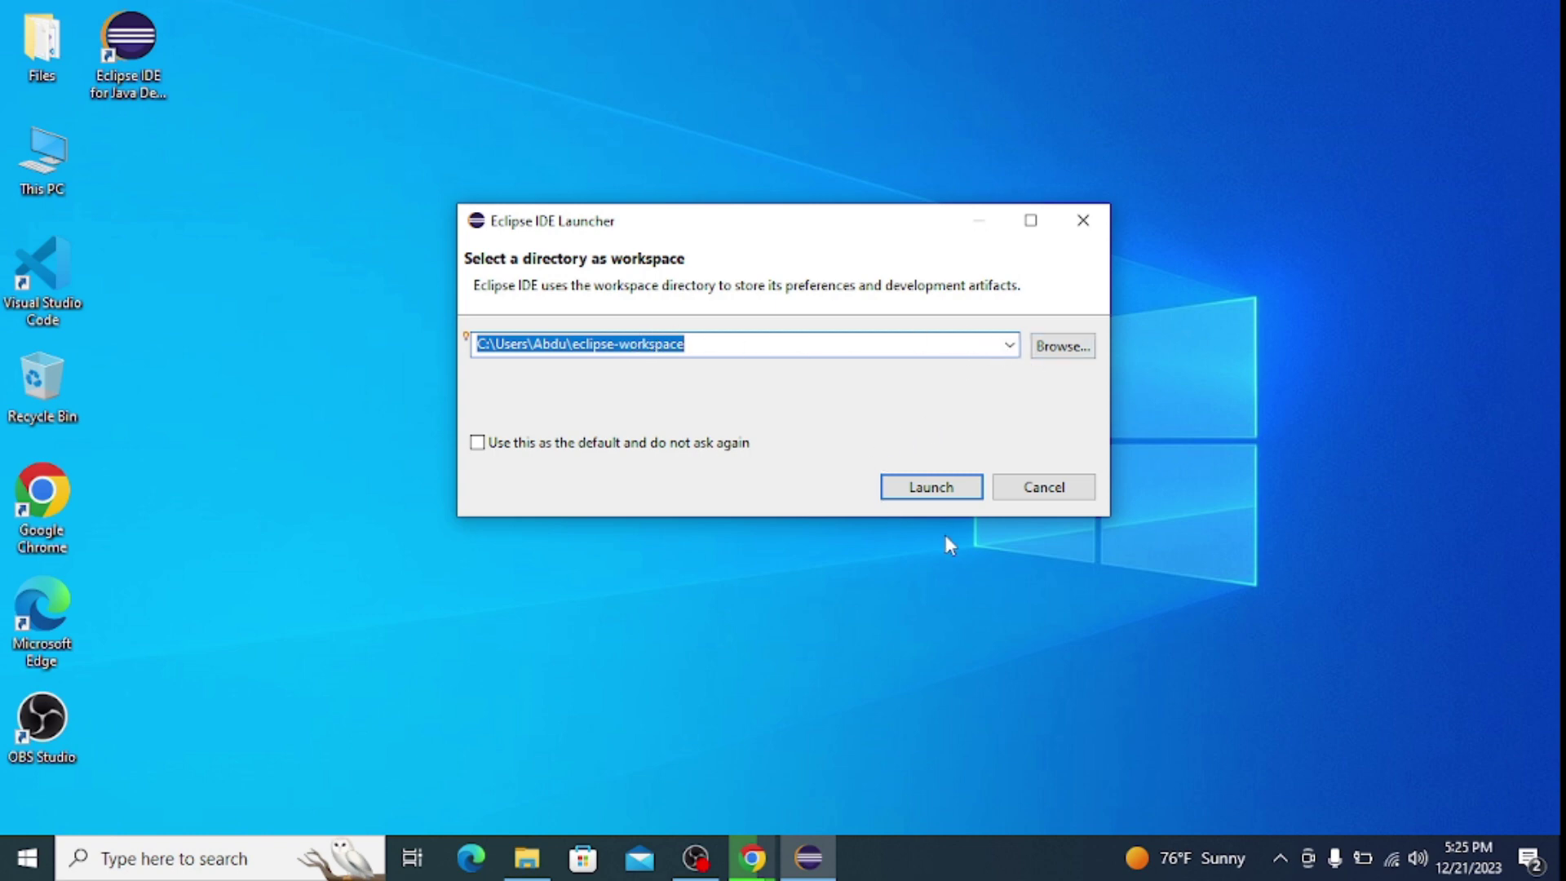
{"action": "left_click", "coordinate": [938, 484]}
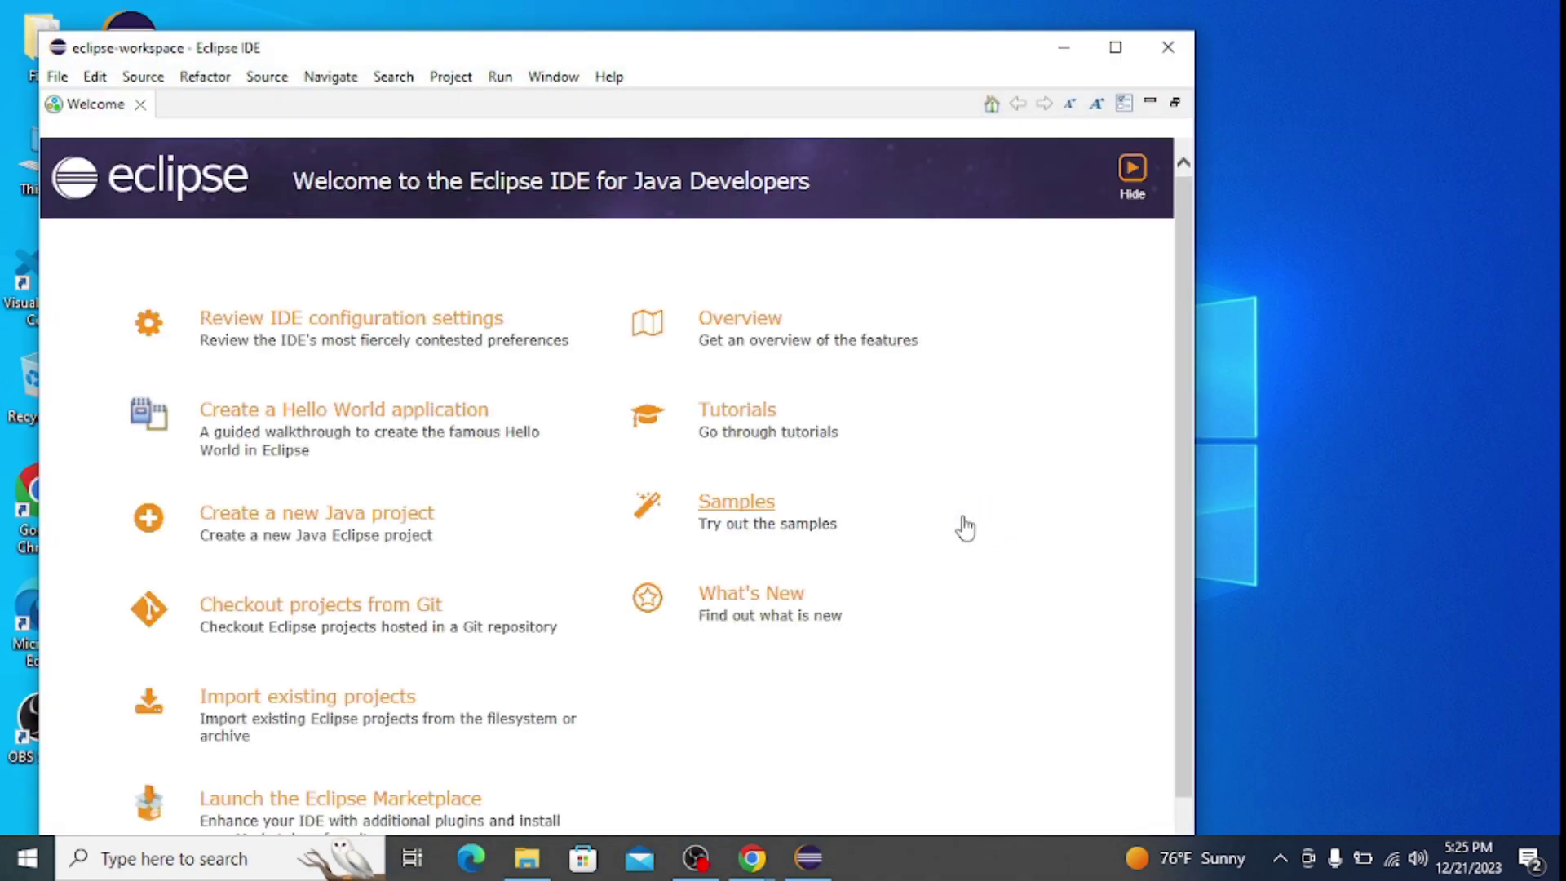
{"action": "left_click", "coordinate": [1115, 47]}
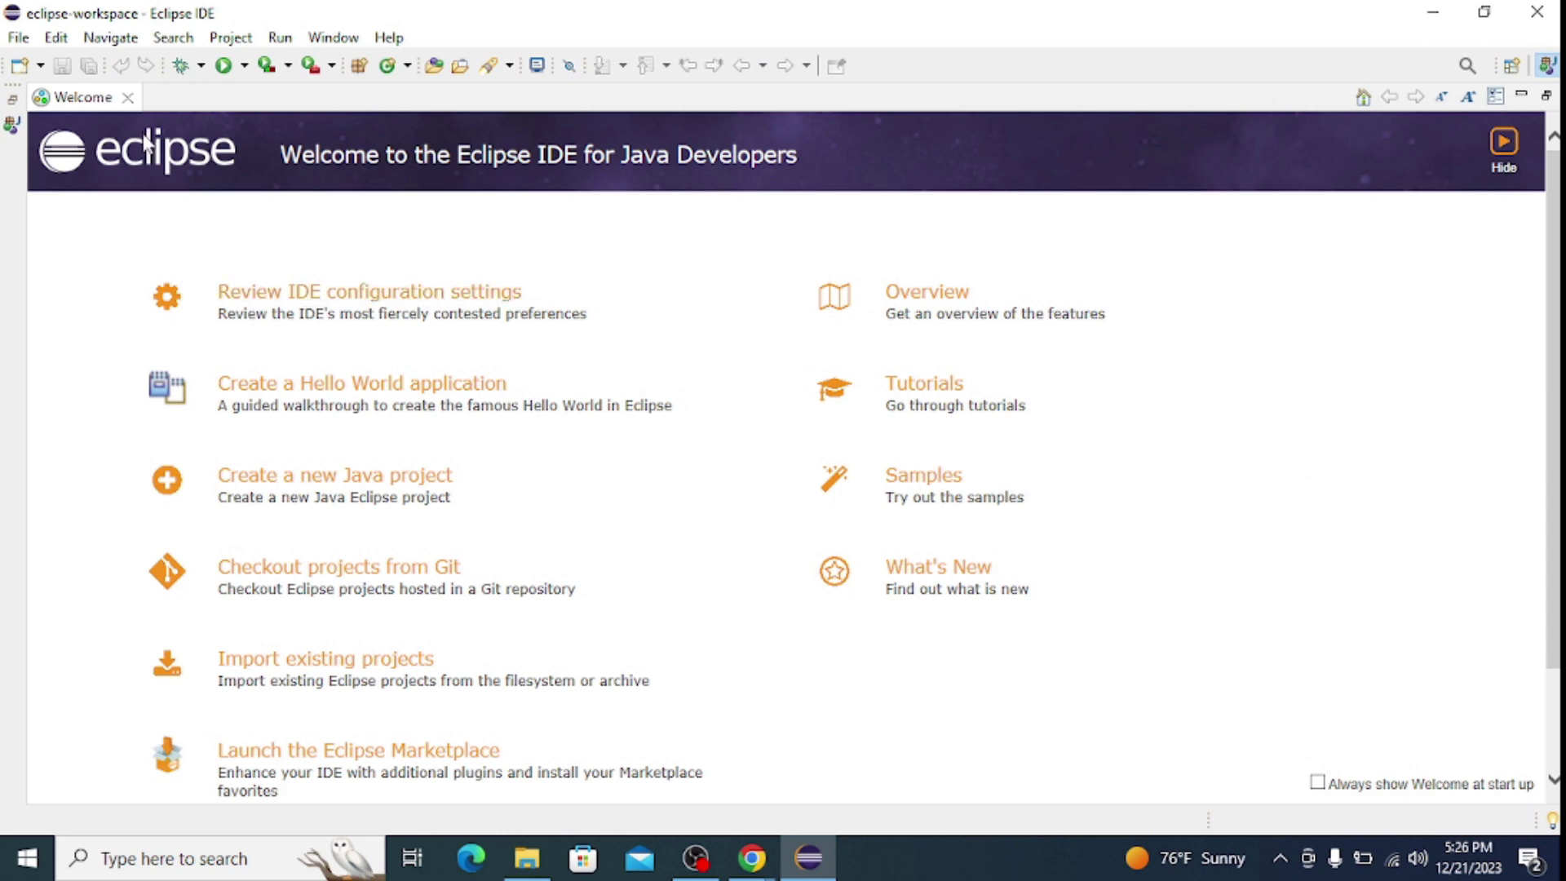
{"action": "left_click", "coordinate": [127, 98]}
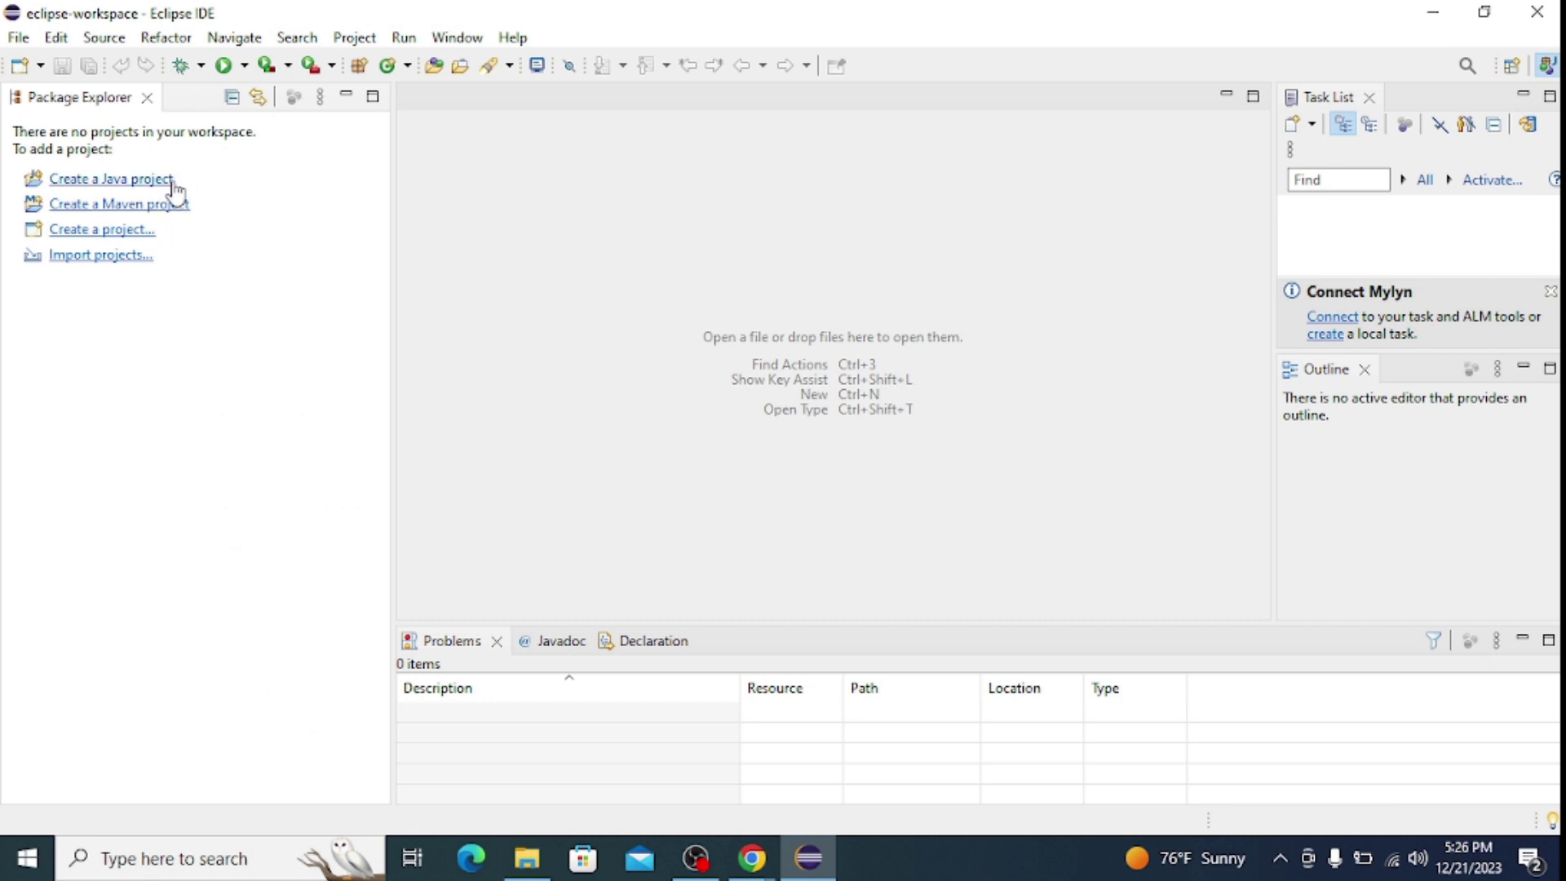
Create a Java project named HelloWorld with the default location and JavaSE-21, without a module-info.java file.
{"action": "left_click", "coordinate": [111, 180]}
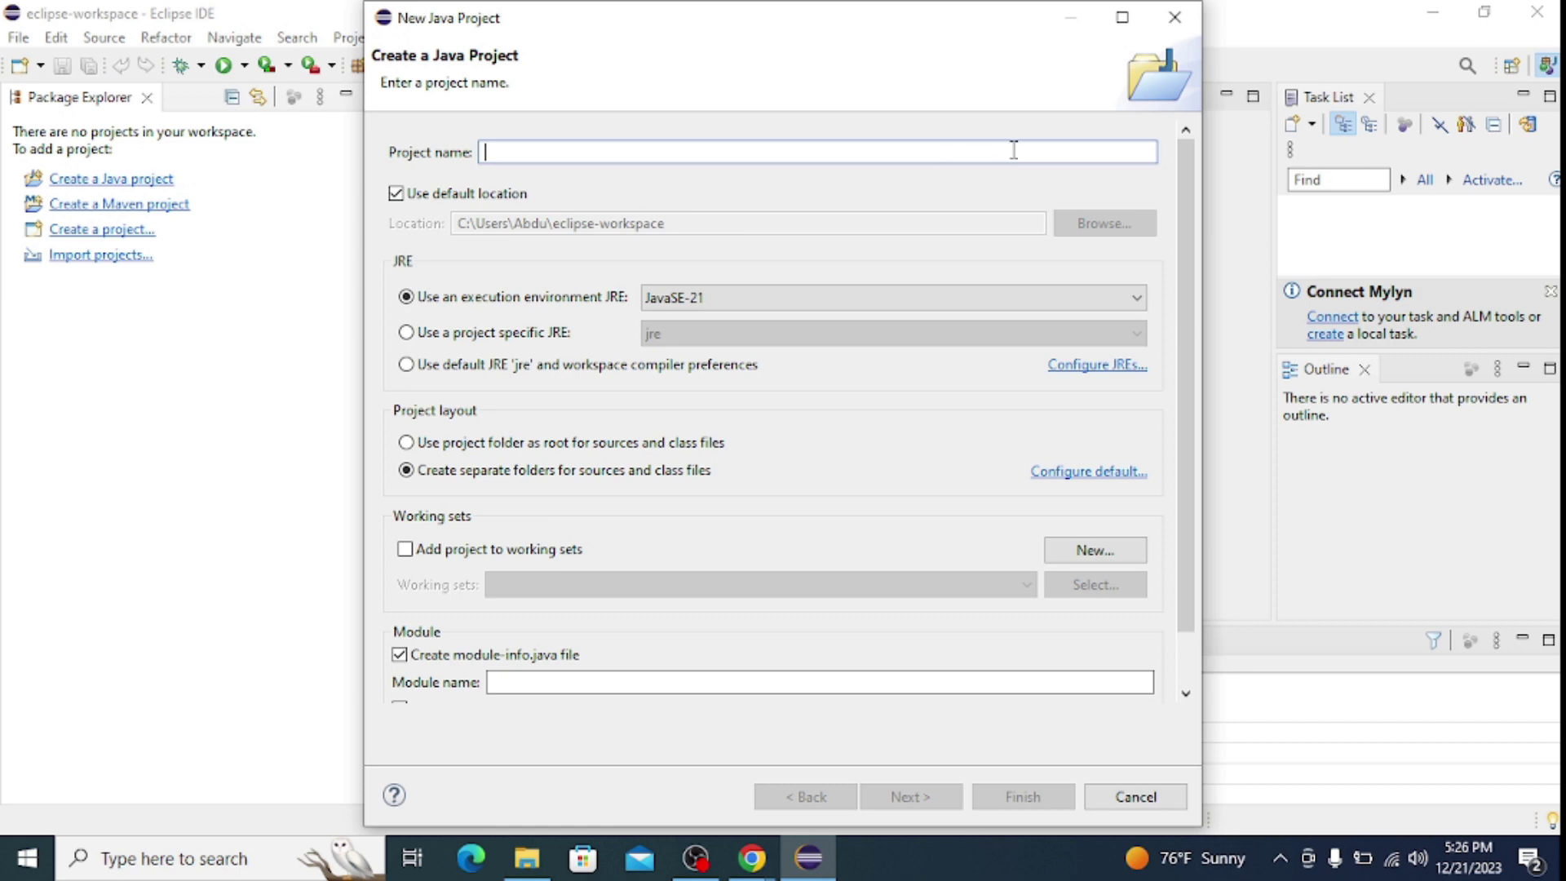
{"action": "left_click", "coordinate": [1175, 18]}
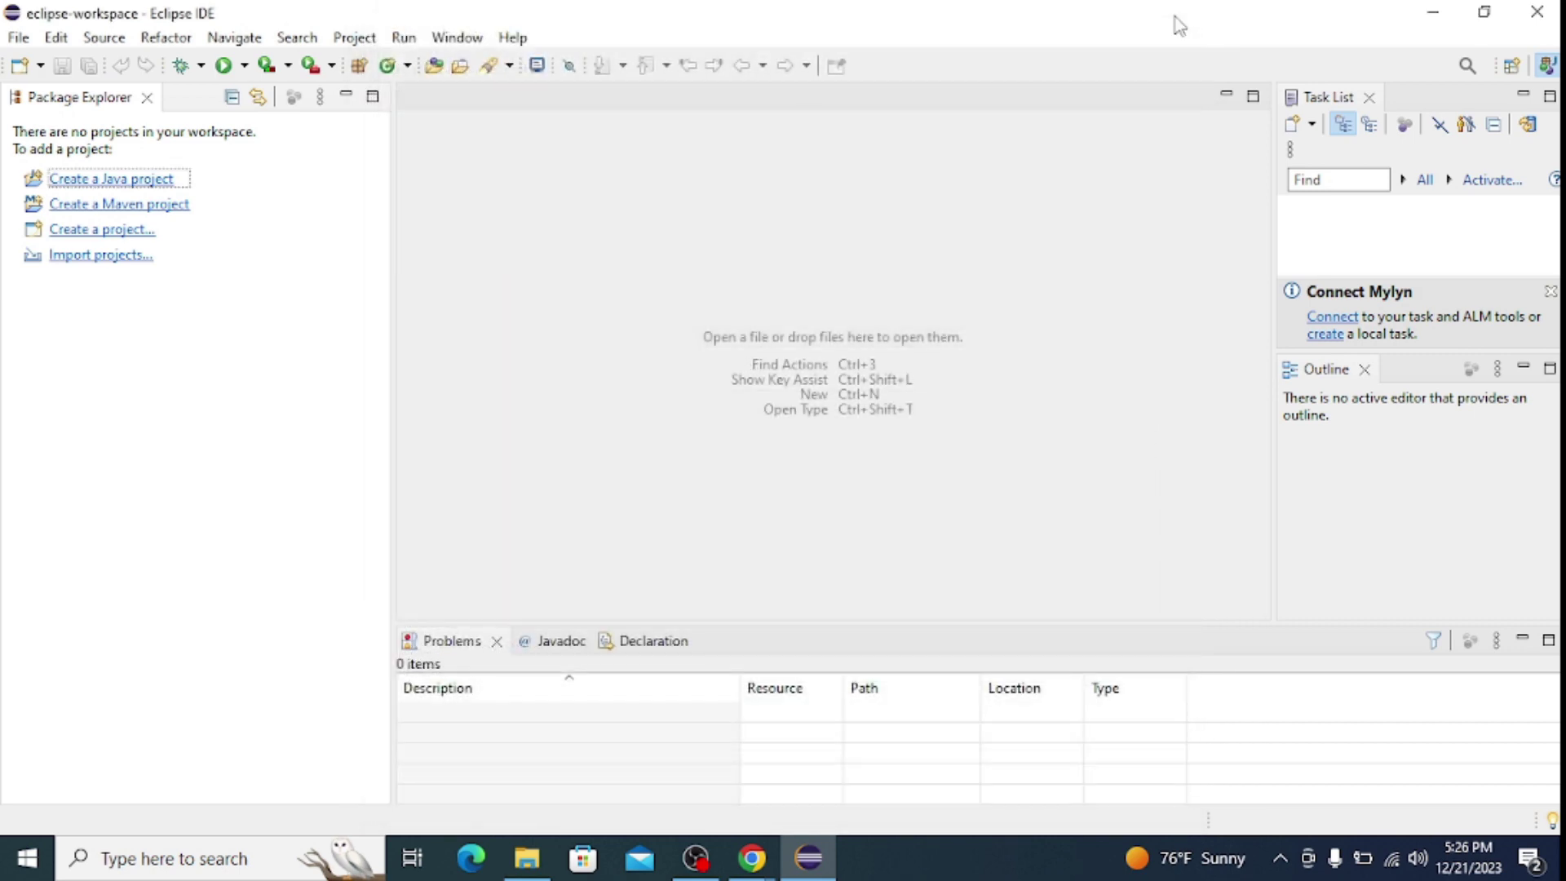
{"action": "left_click", "coordinate": [20, 38]}
{"action": "mouse_move", "coordinate": [150, 66]}
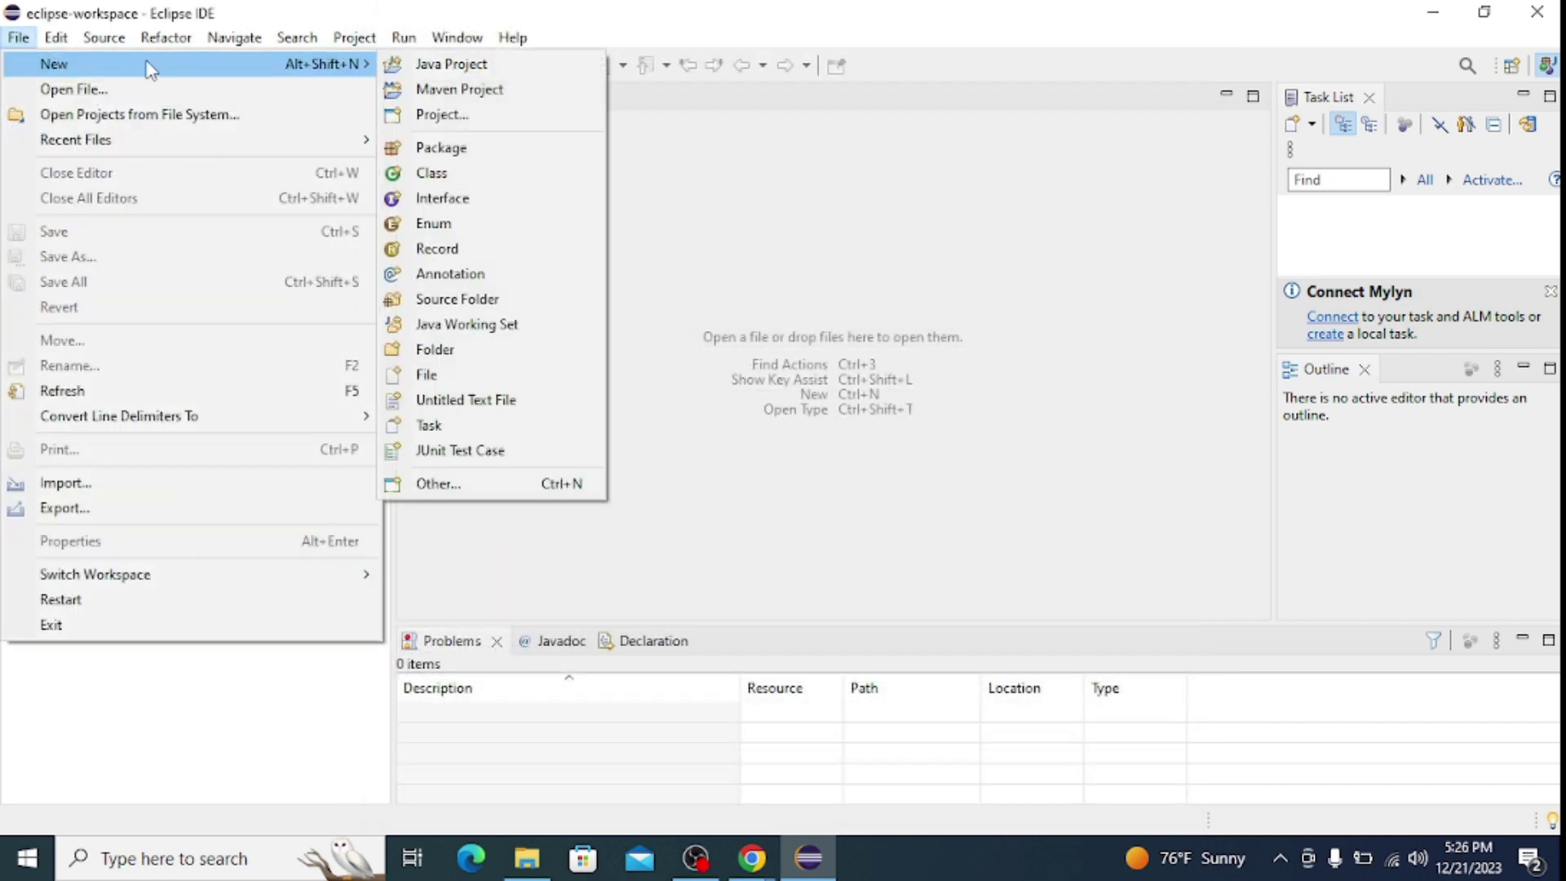
{"action": "left_click", "coordinate": [463, 72]}
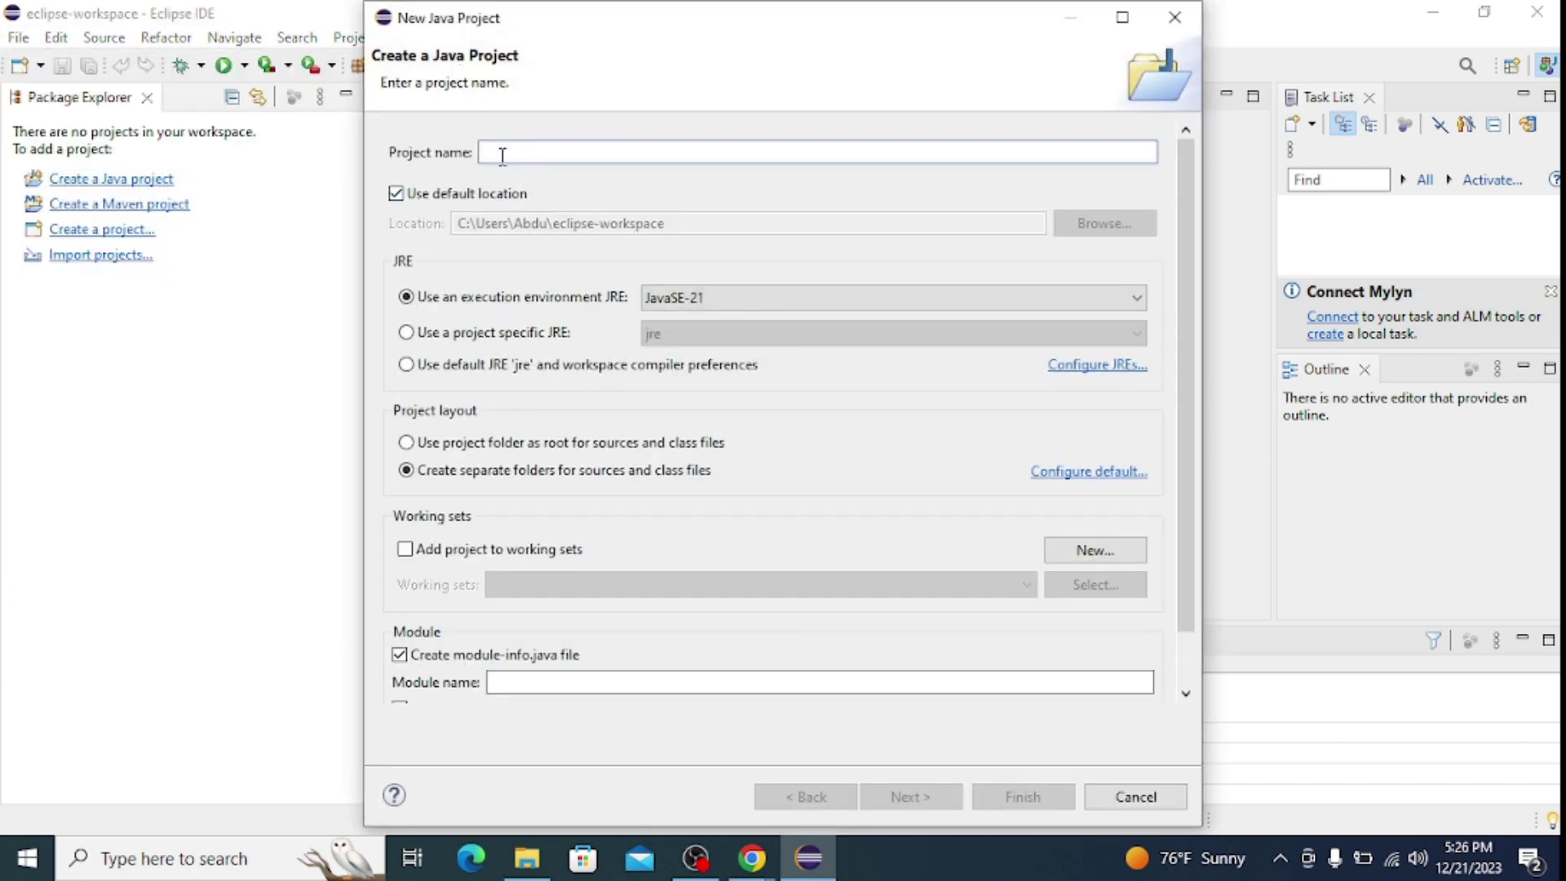
{"action": "type", "text": "HelloWorld"}
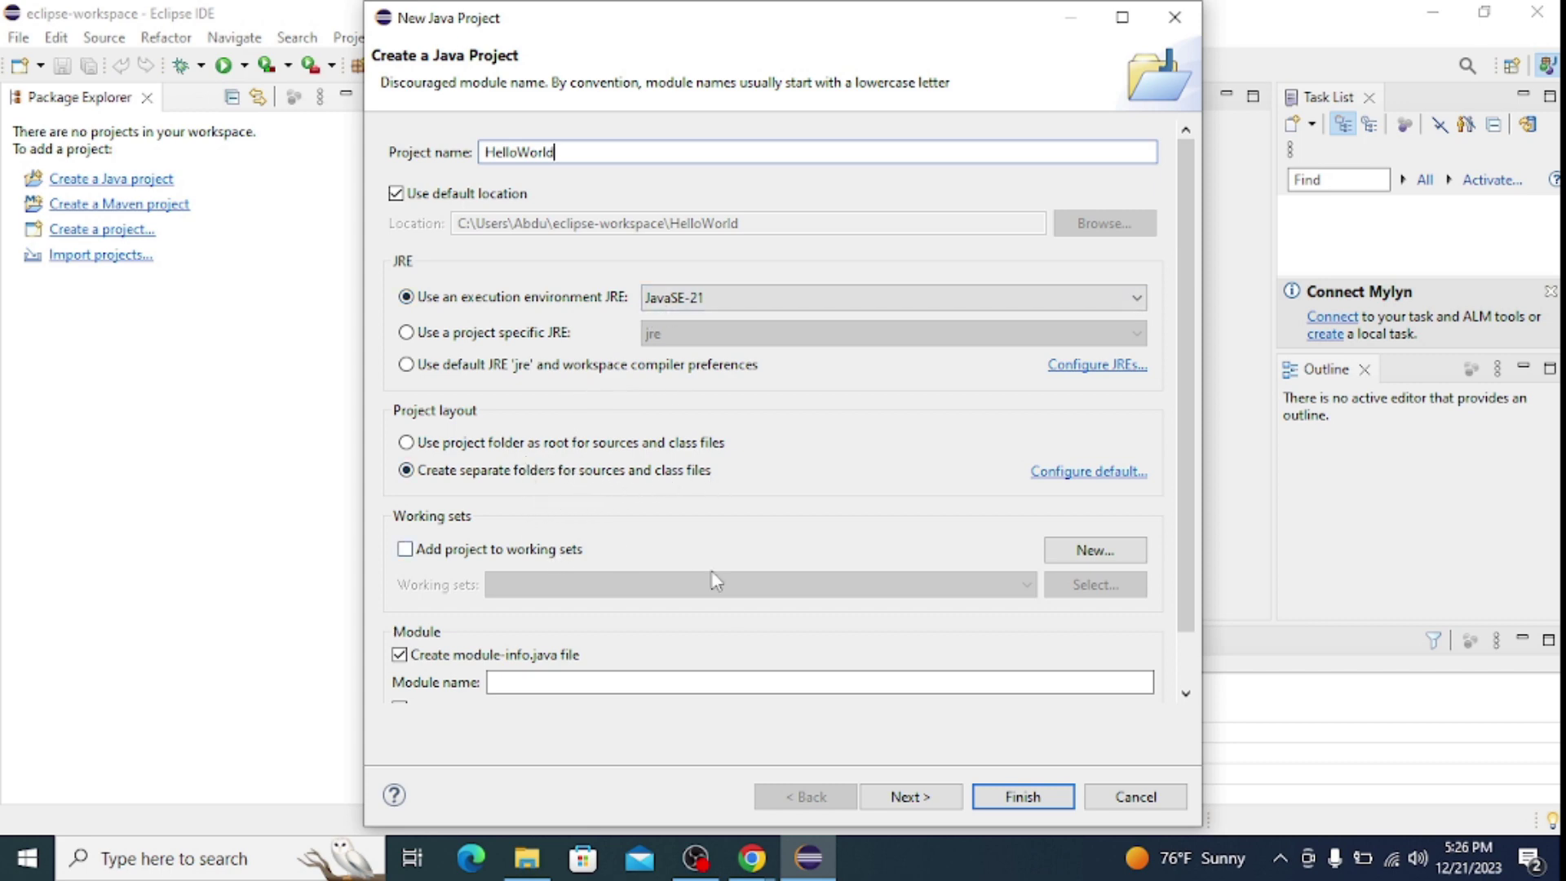
{"action": "left_click_drag", "start_coordinate": [1193, 550], "coordinate": [1184, 656]}
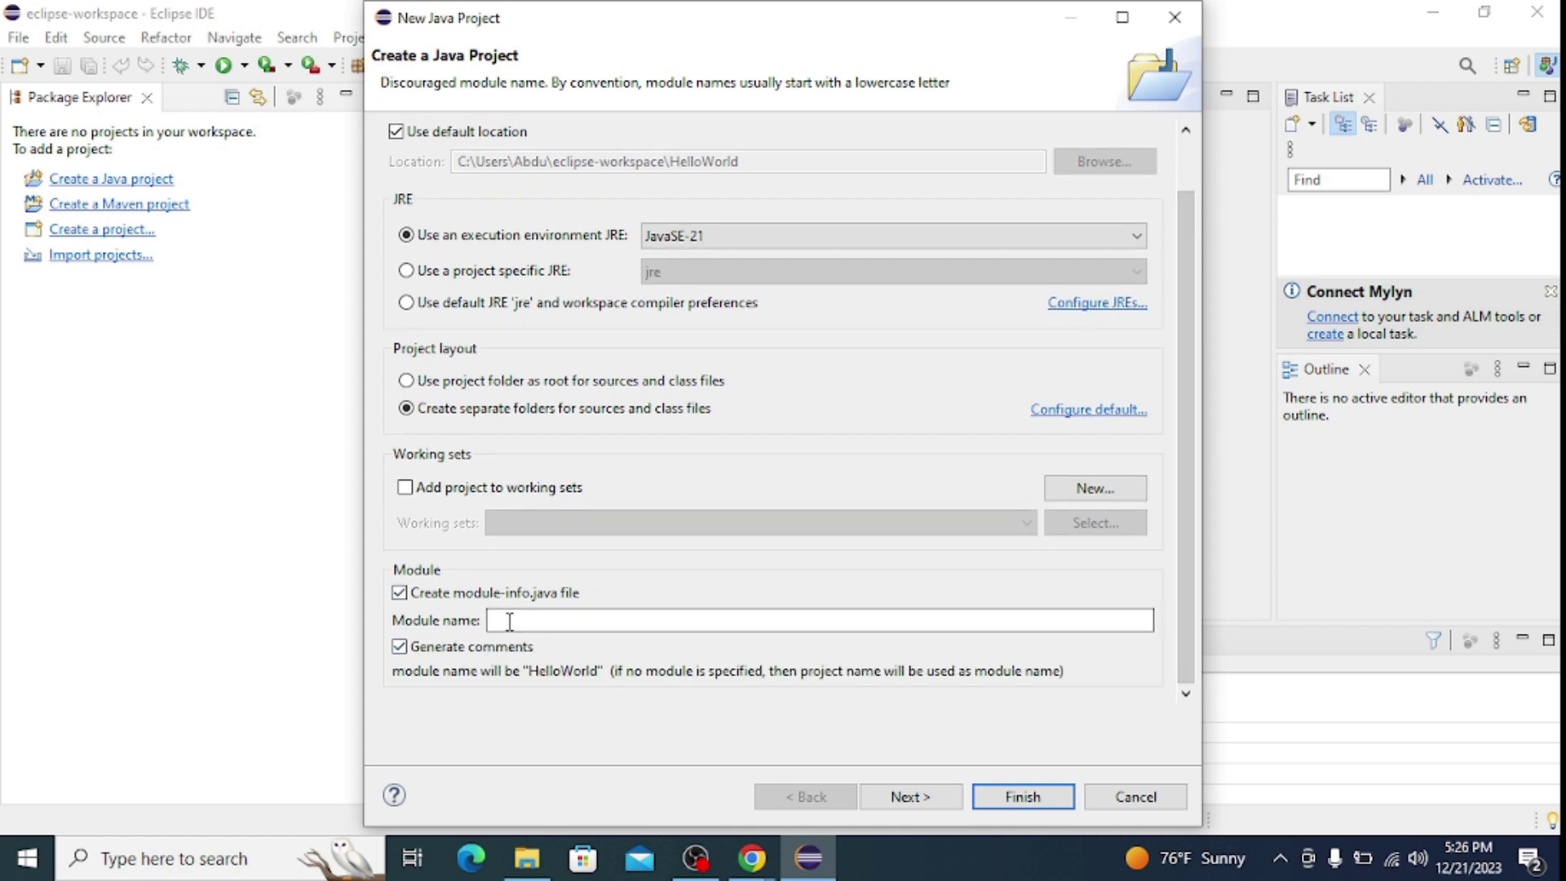
{"action": "left_click", "coordinate": [400, 595]}
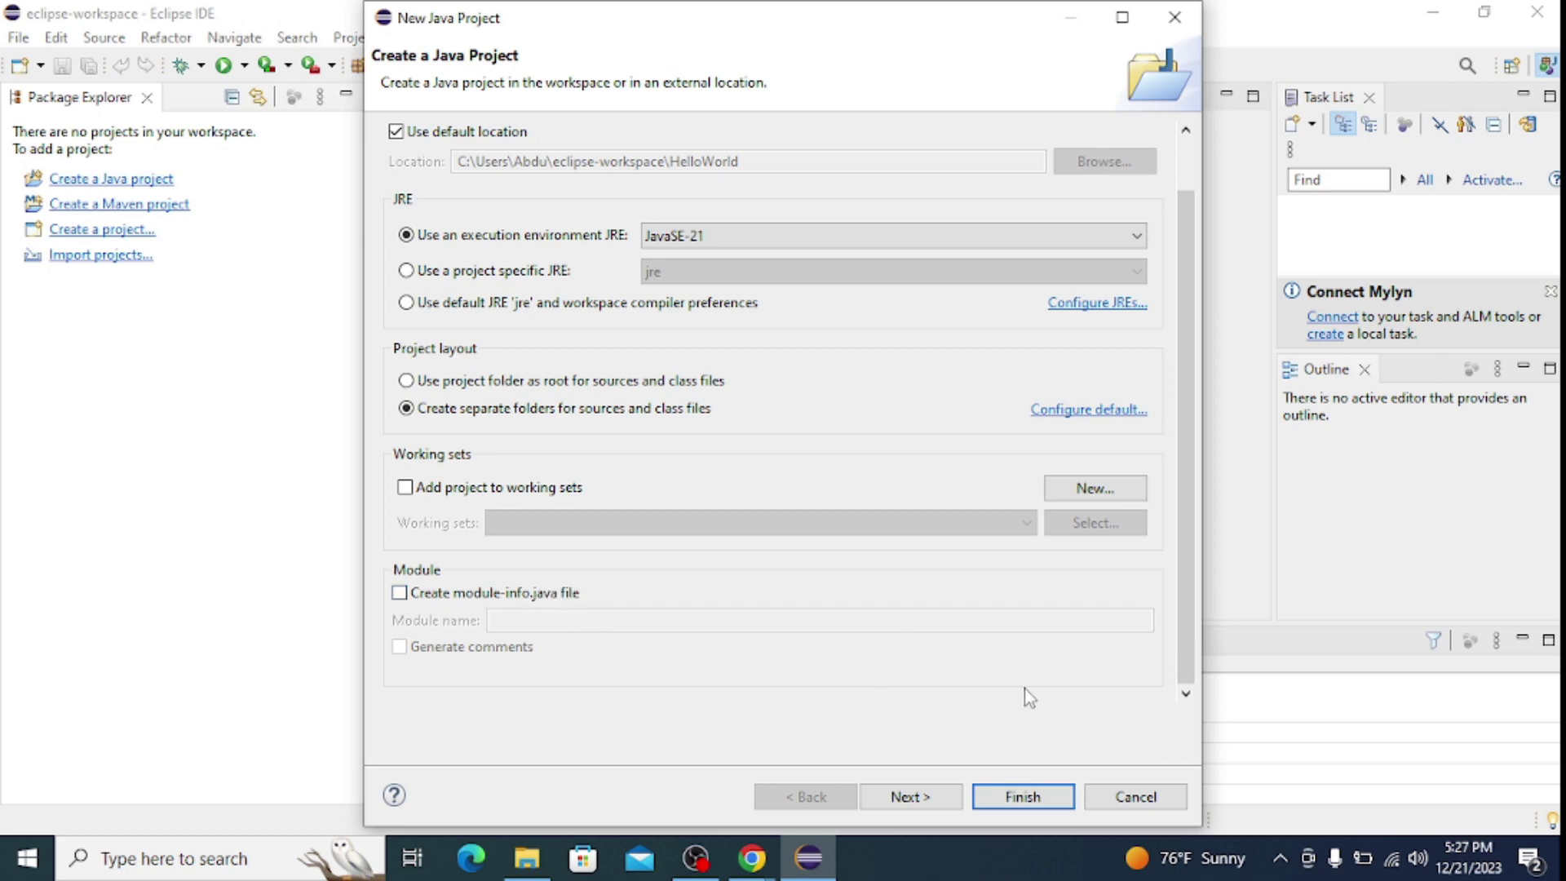
{"action": "scroll", "coordinate": [1192, 561], "scroll_direction": "up", "scroll_amount": 2}
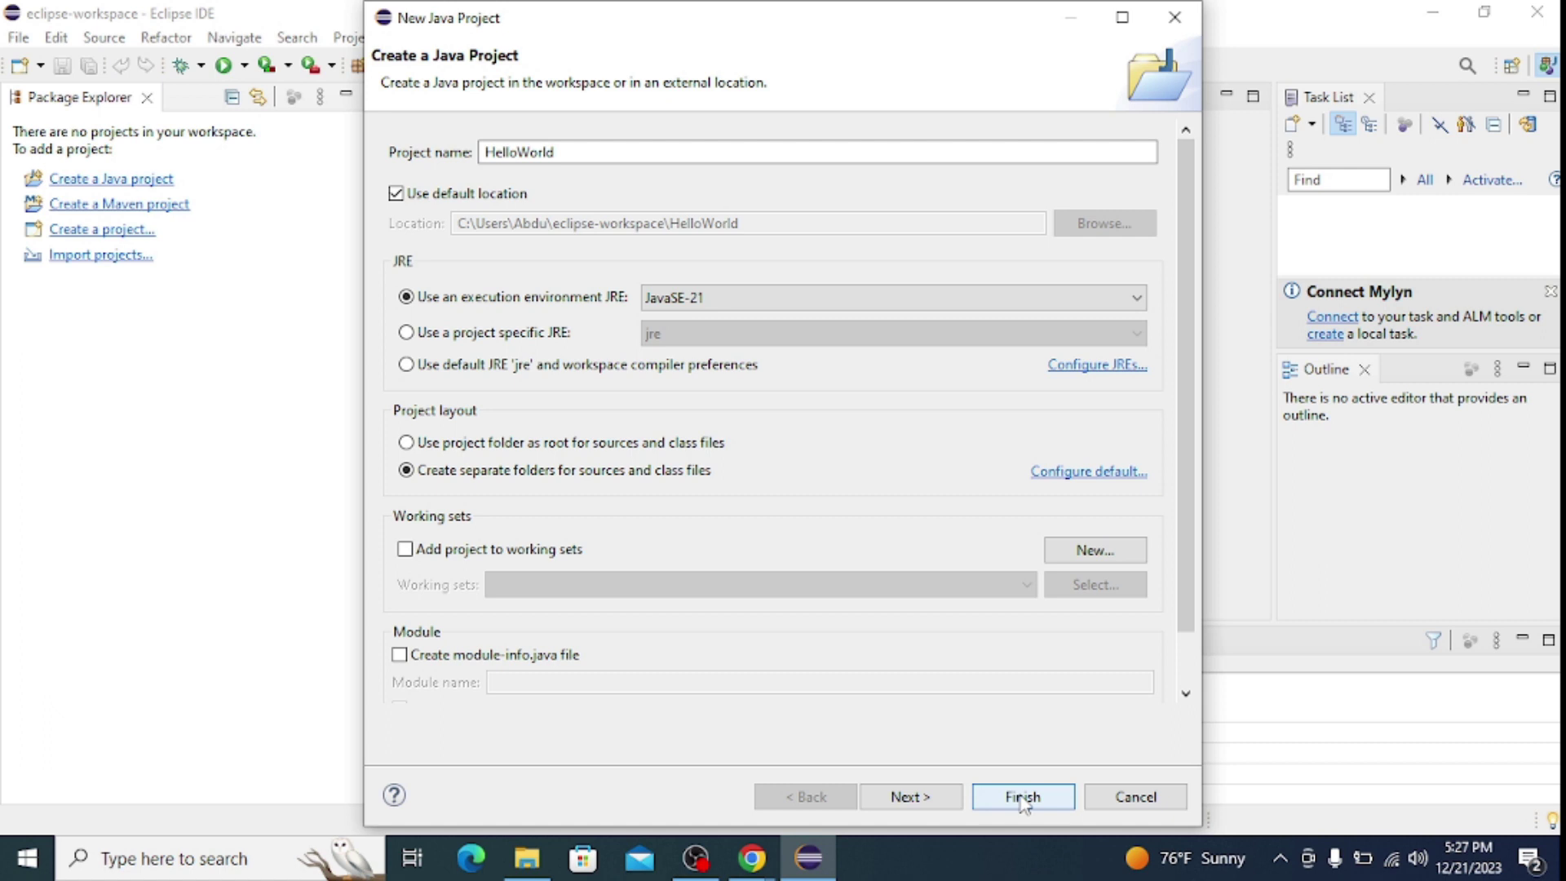
{"action": "left_click", "coordinate": [1023, 799]}
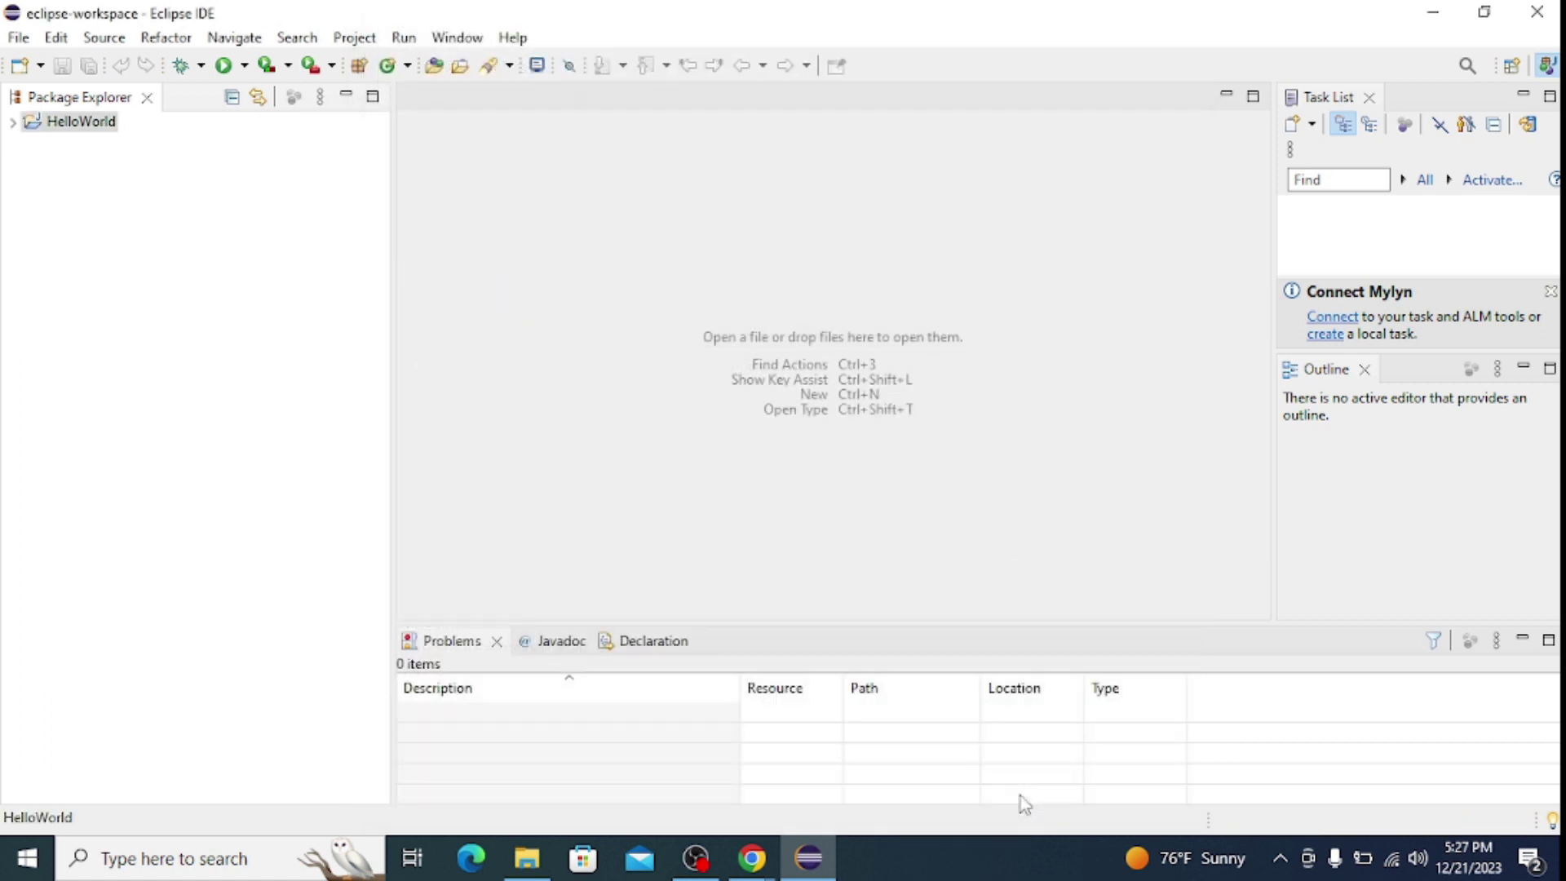
Create a public class named helloworld in the HelloWorld project's src folder, including the public static void main(String[] args) stub.
{"action": "left_click", "coordinate": [14, 121]}
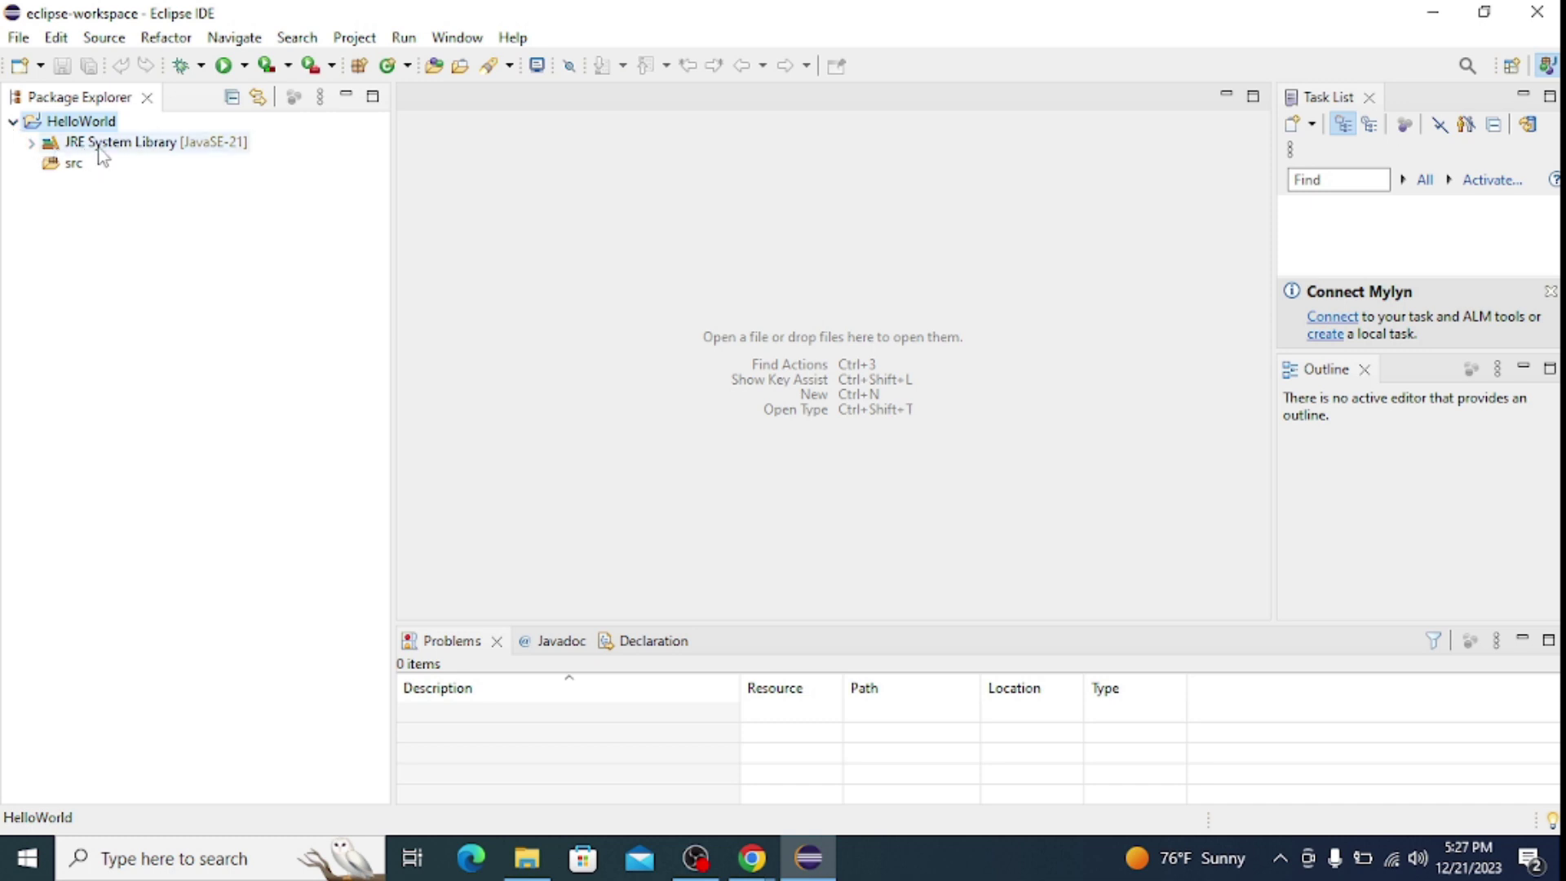
{"action": "right_click", "coordinate": [72, 162]}
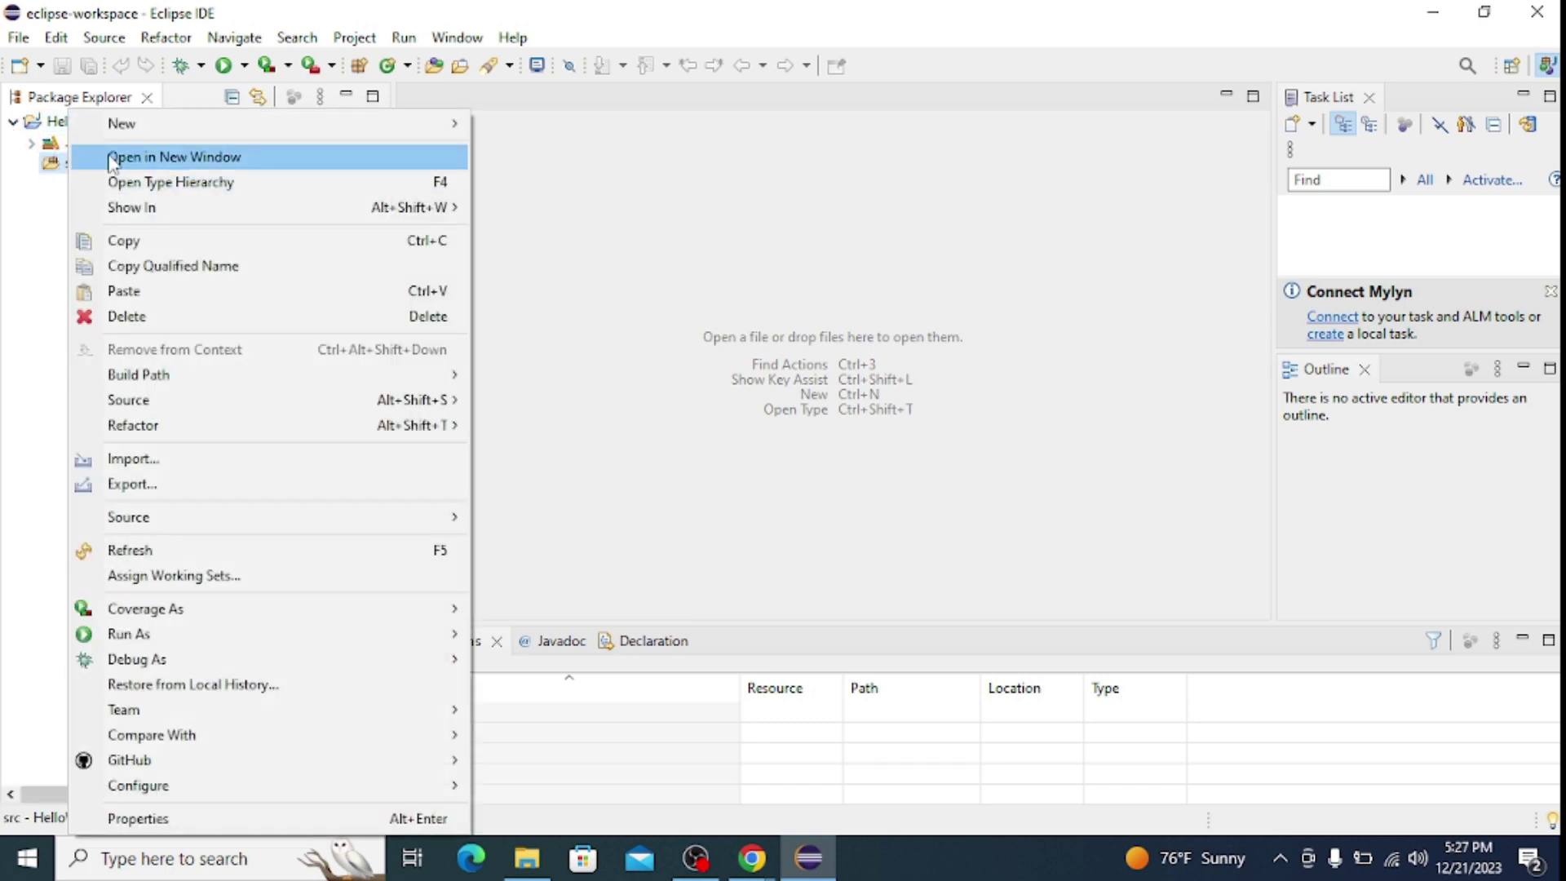
{"action": "mouse_move", "coordinate": [255, 124]}
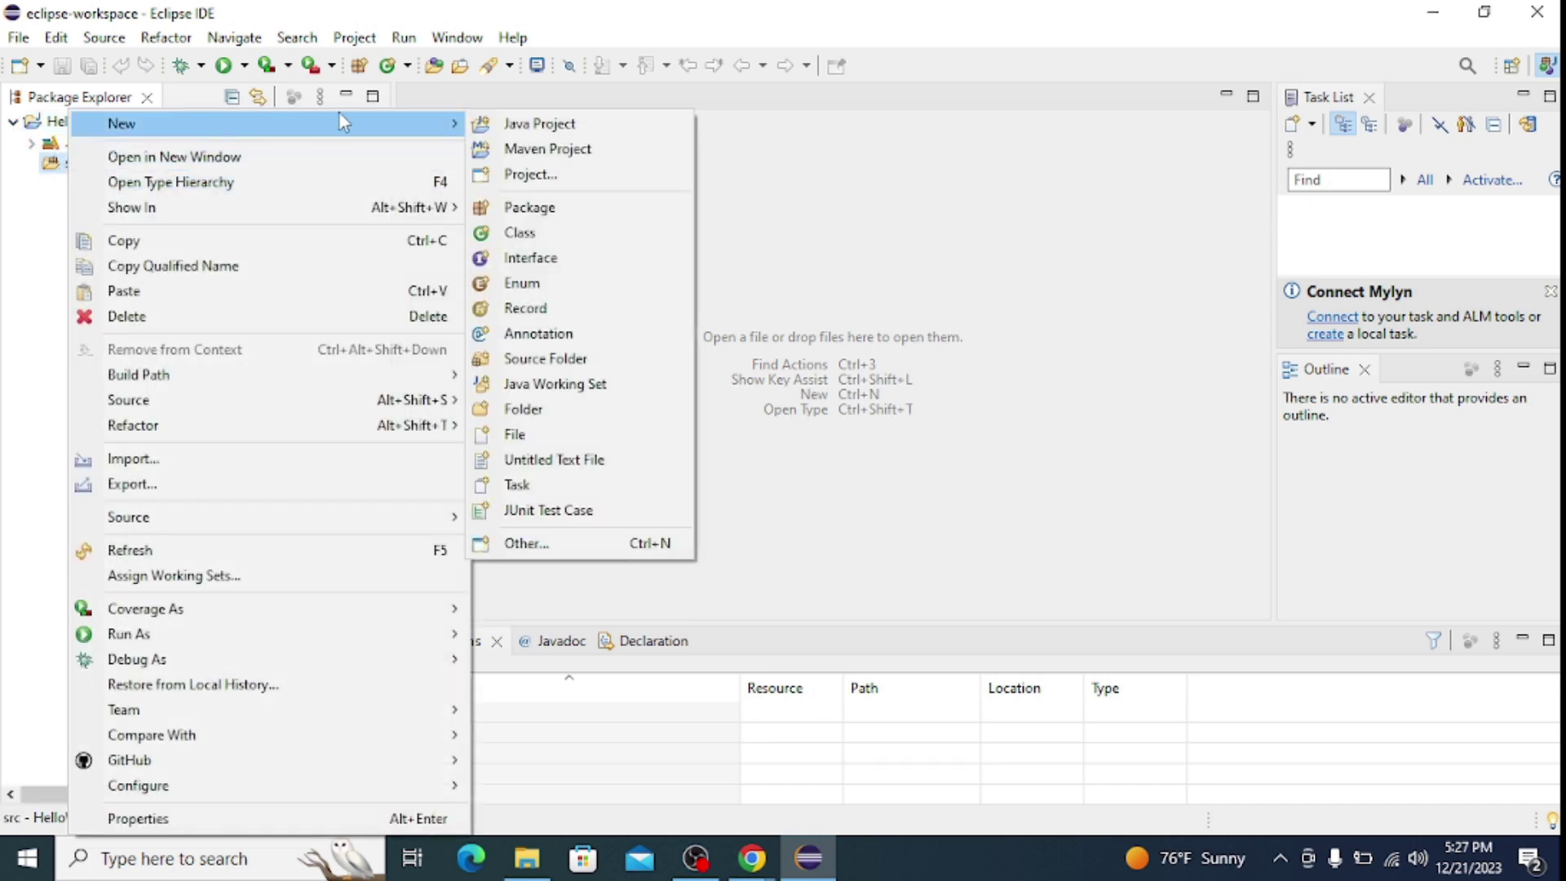
{"action": "left_click", "coordinate": [528, 235]}
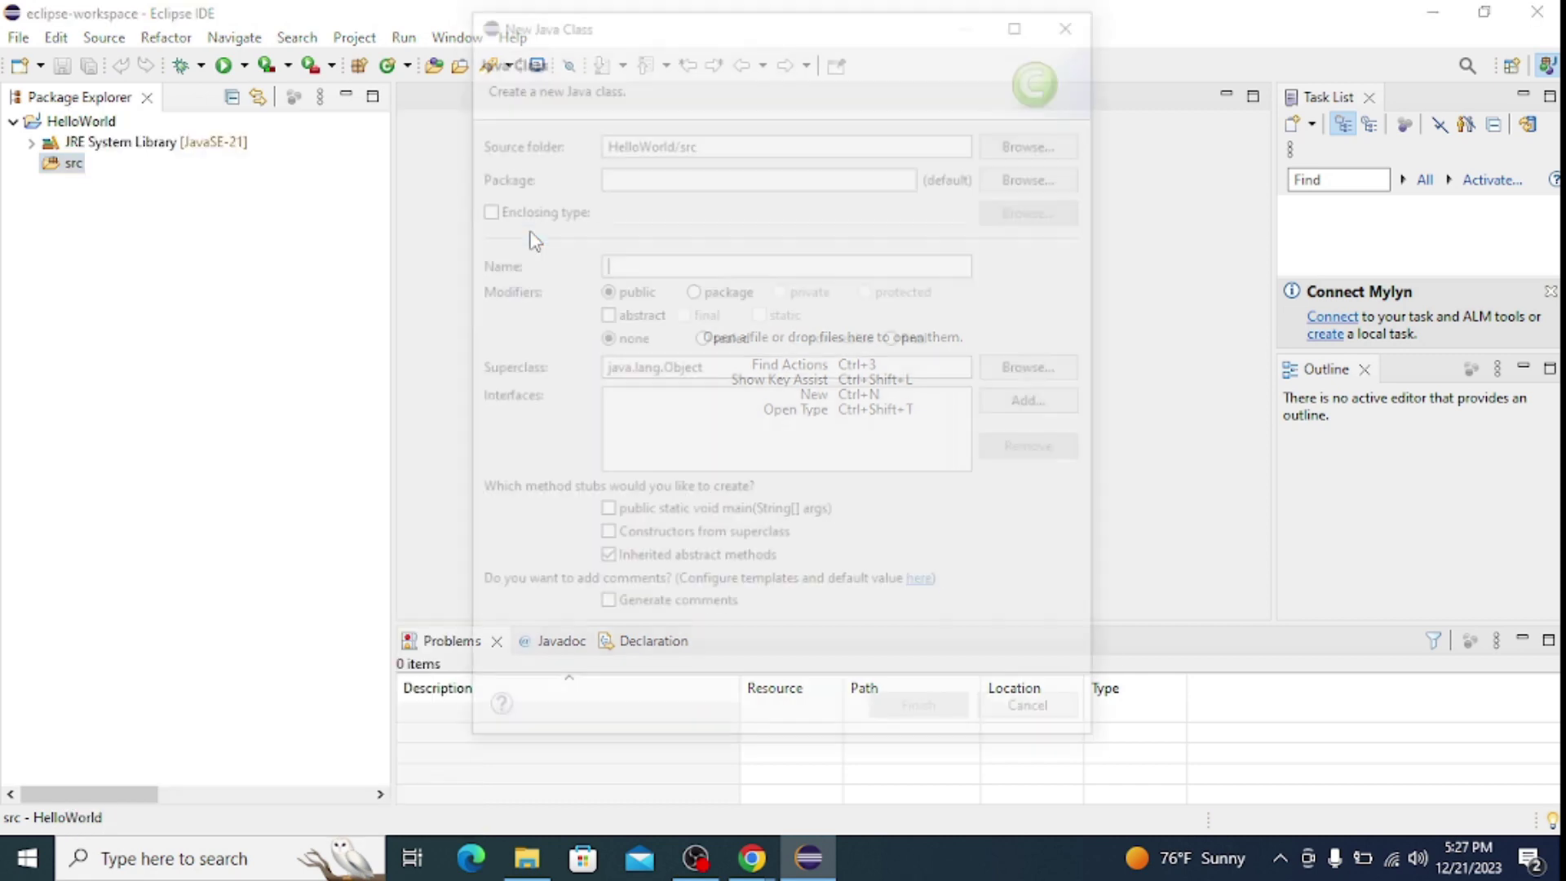
{"action": "type", "text": "helloworld"}
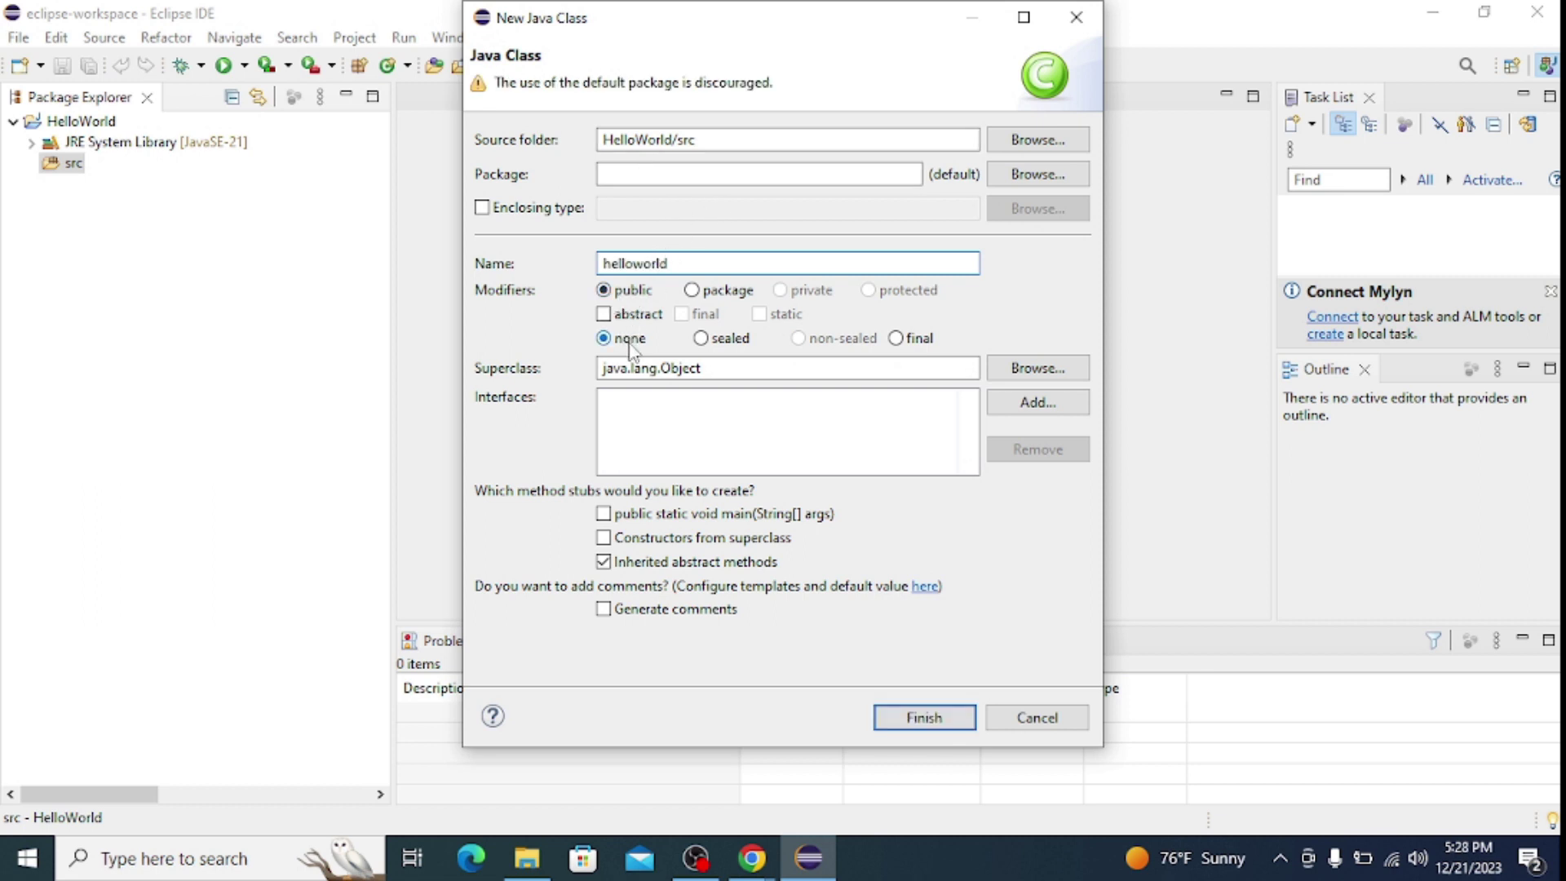
{"action": "left_click", "coordinate": [605, 515]}
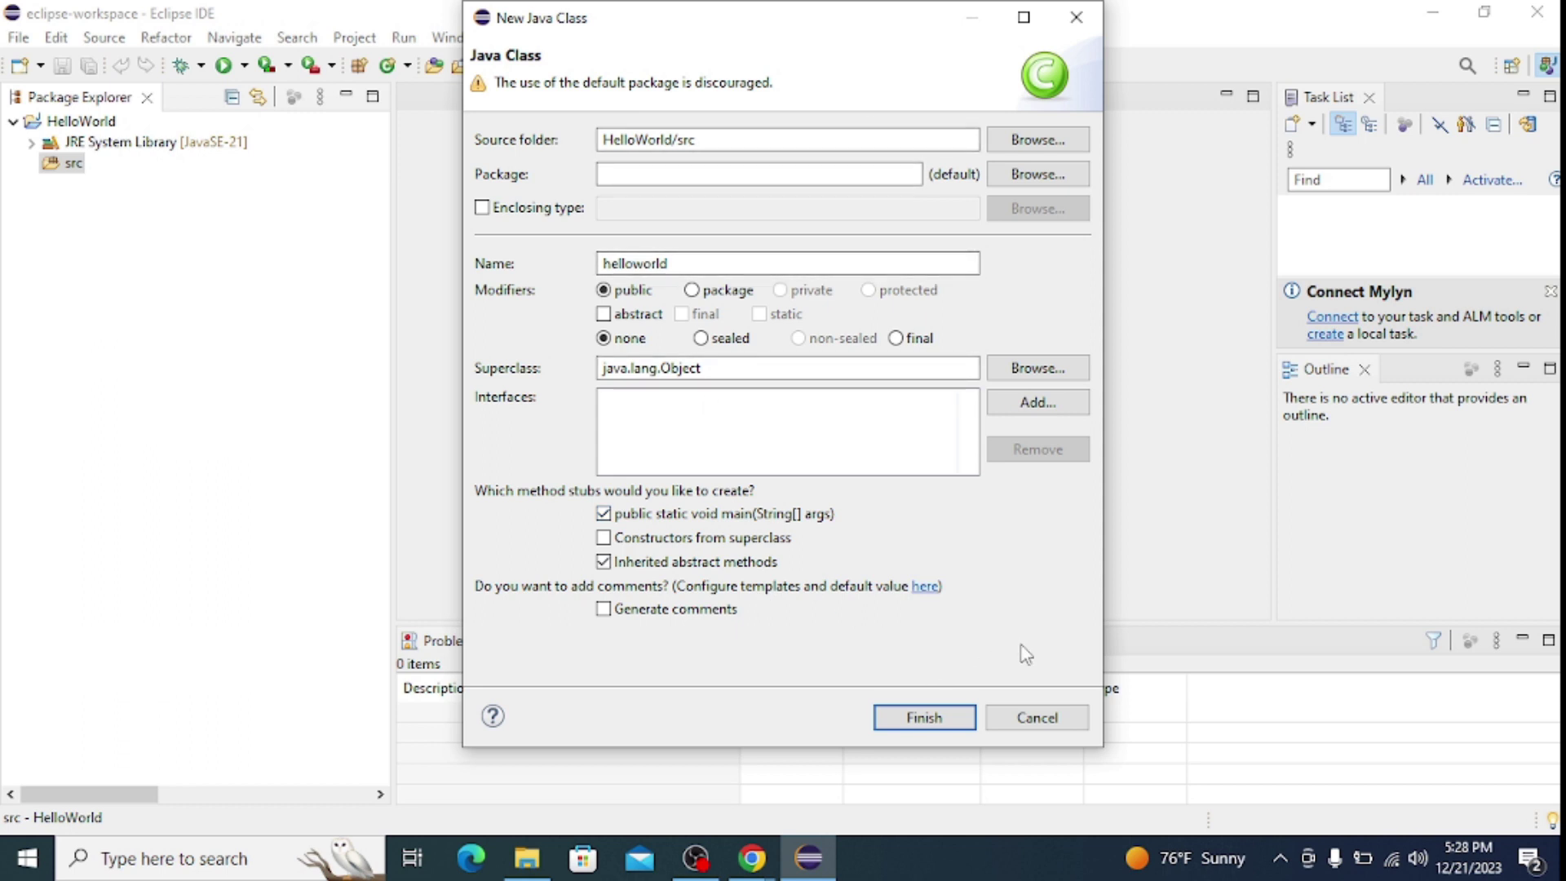
{"action": "left_click", "coordinate": [946, 718]}
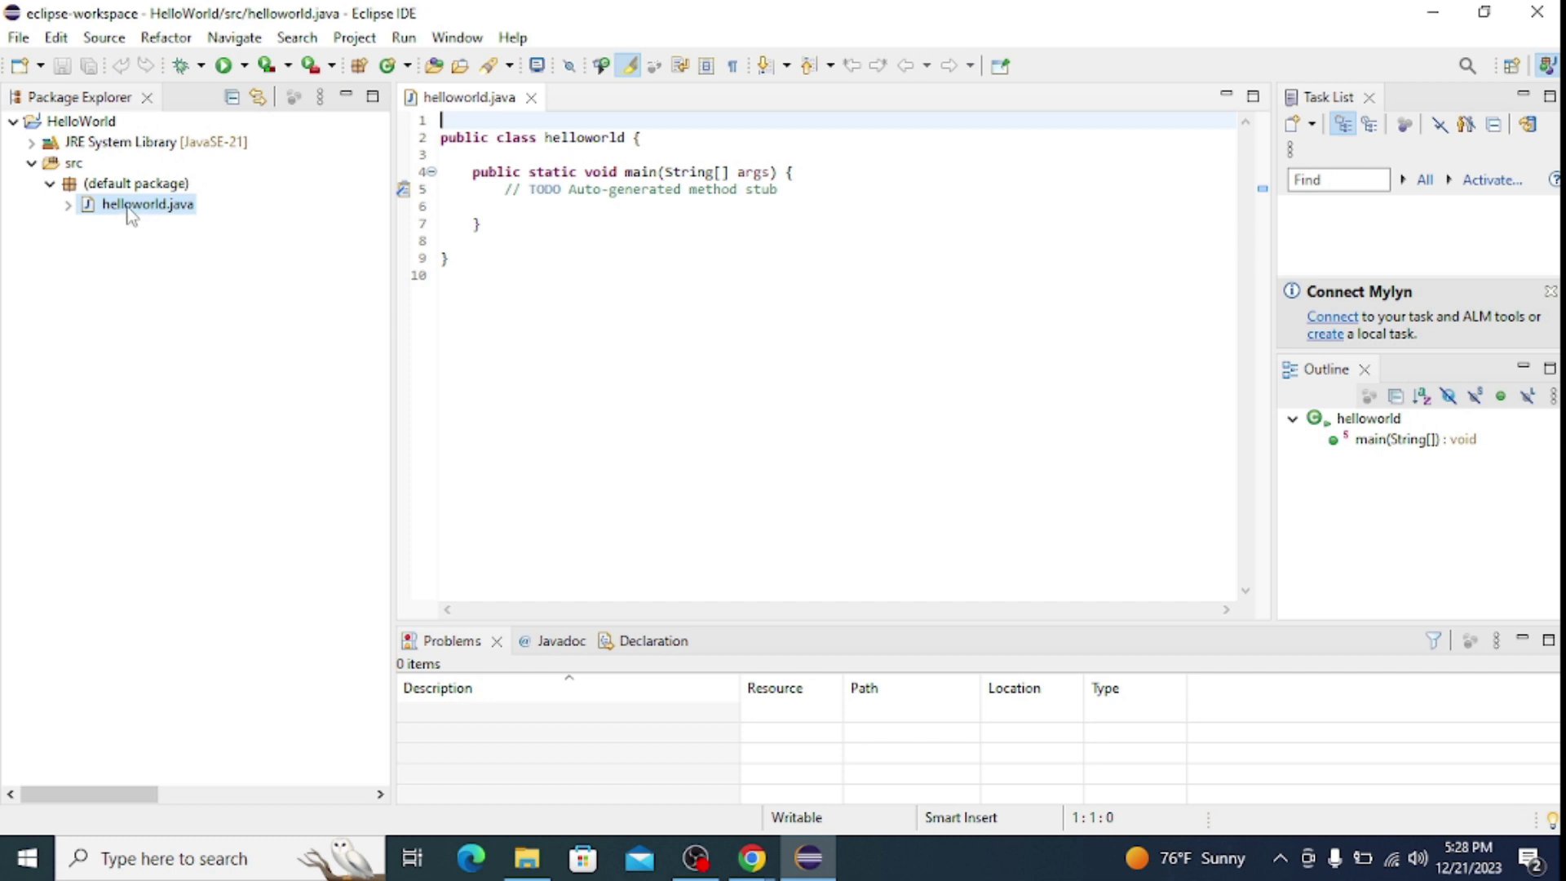
Add System.out.println("Hello World!"); below the TODO comment in the main method of helloworld.java and save the file.
{"action": "left_click", "coordinate": [70, 207]}
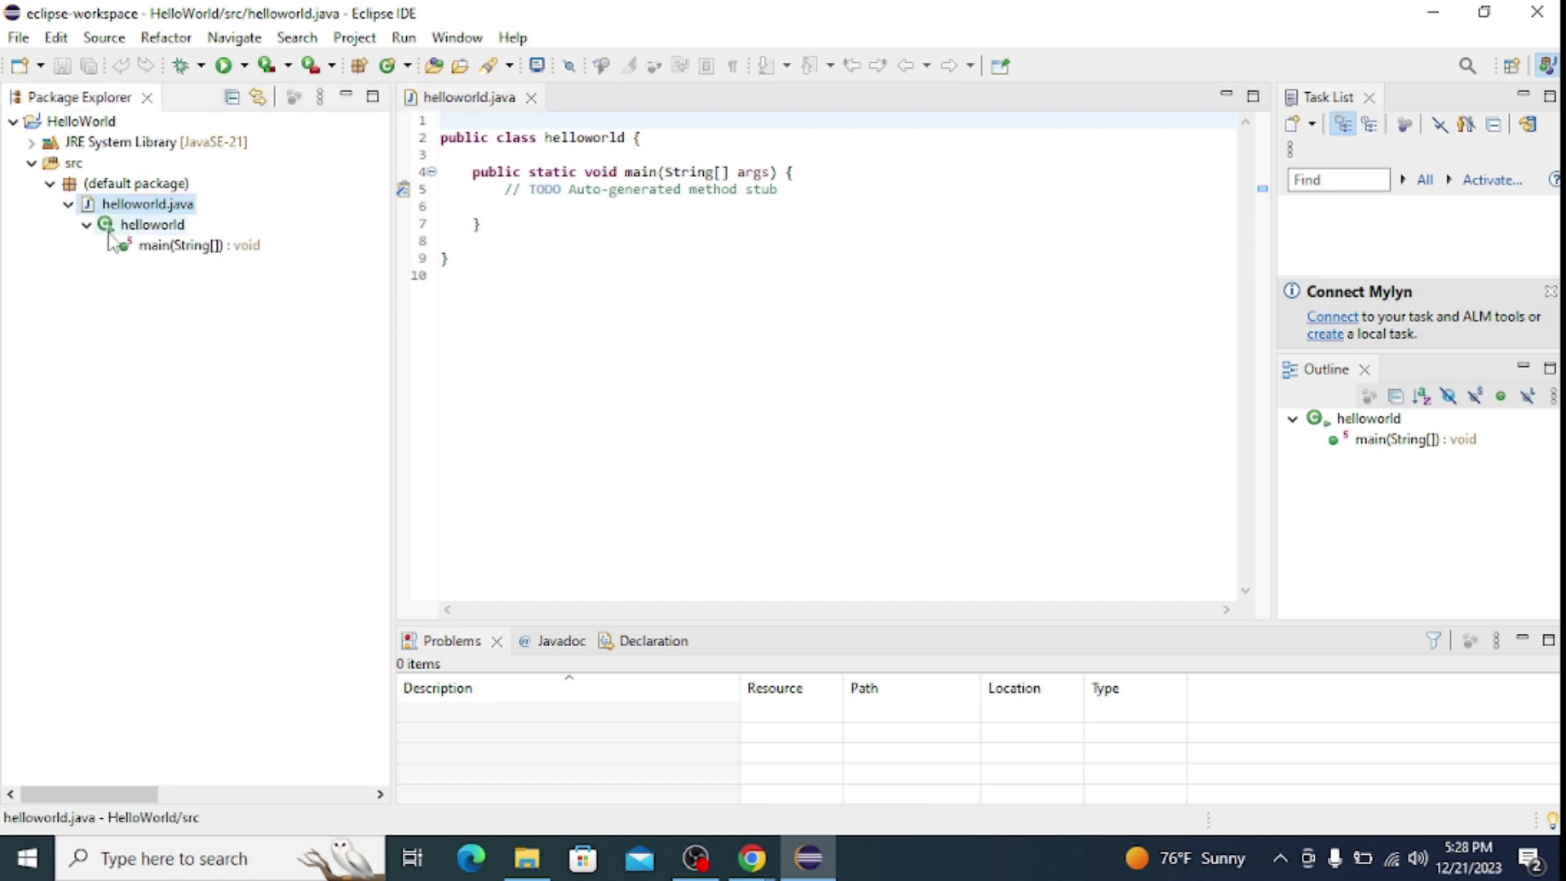
{"action": "left_click", "coordinate": [69, 208]}
{"action": "left_click", "coordinate": [785, 191]}
{"action": "key", "text": "Return"}
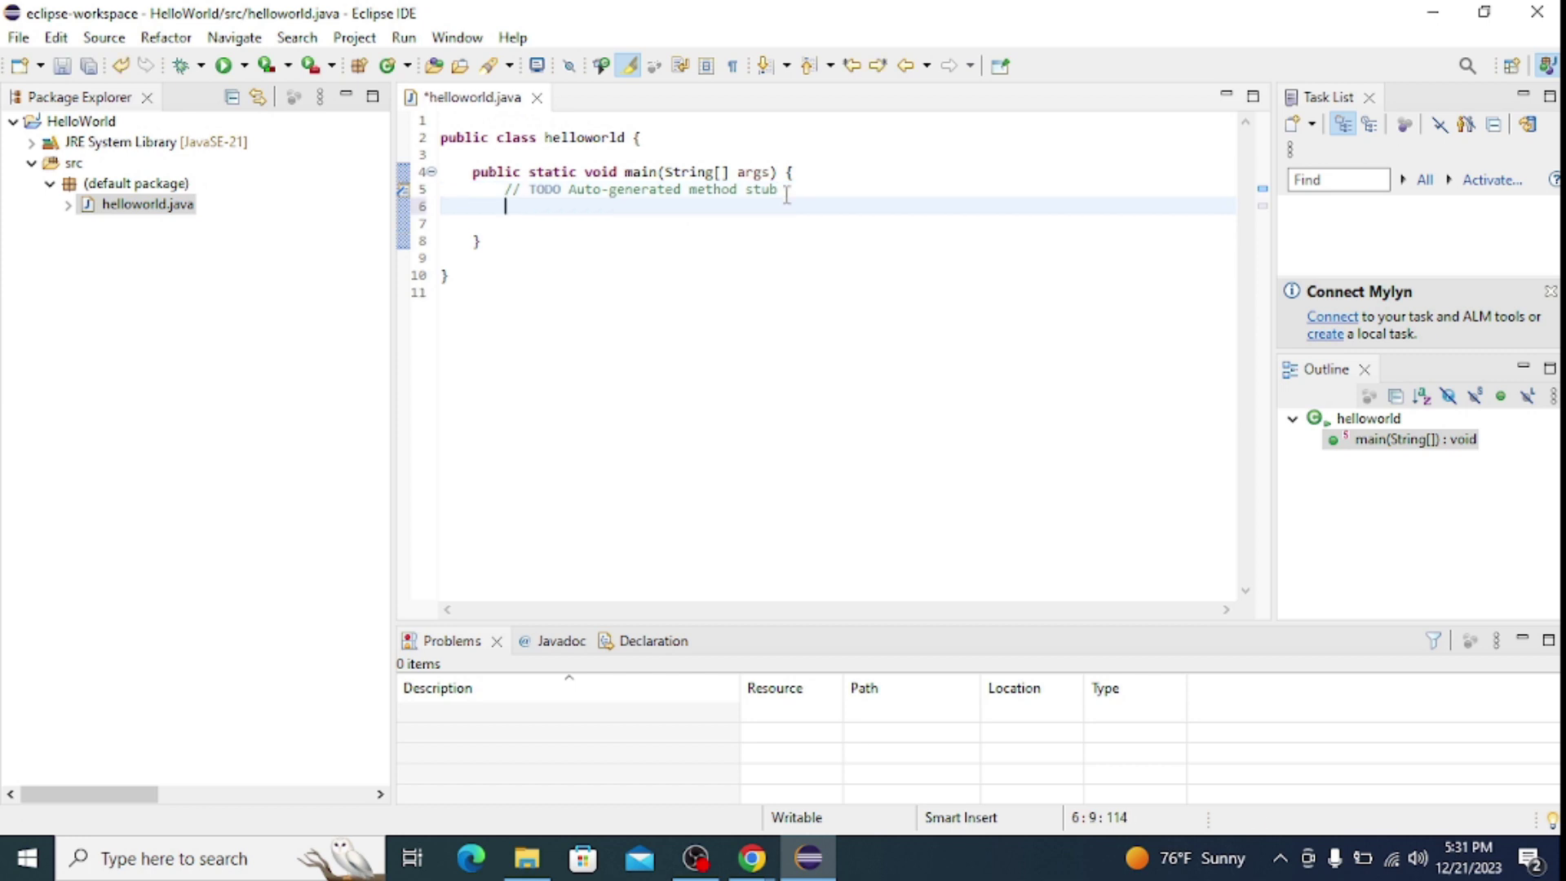
{"action": "type", "text": "System.out.println(\"Hello World!\");"}
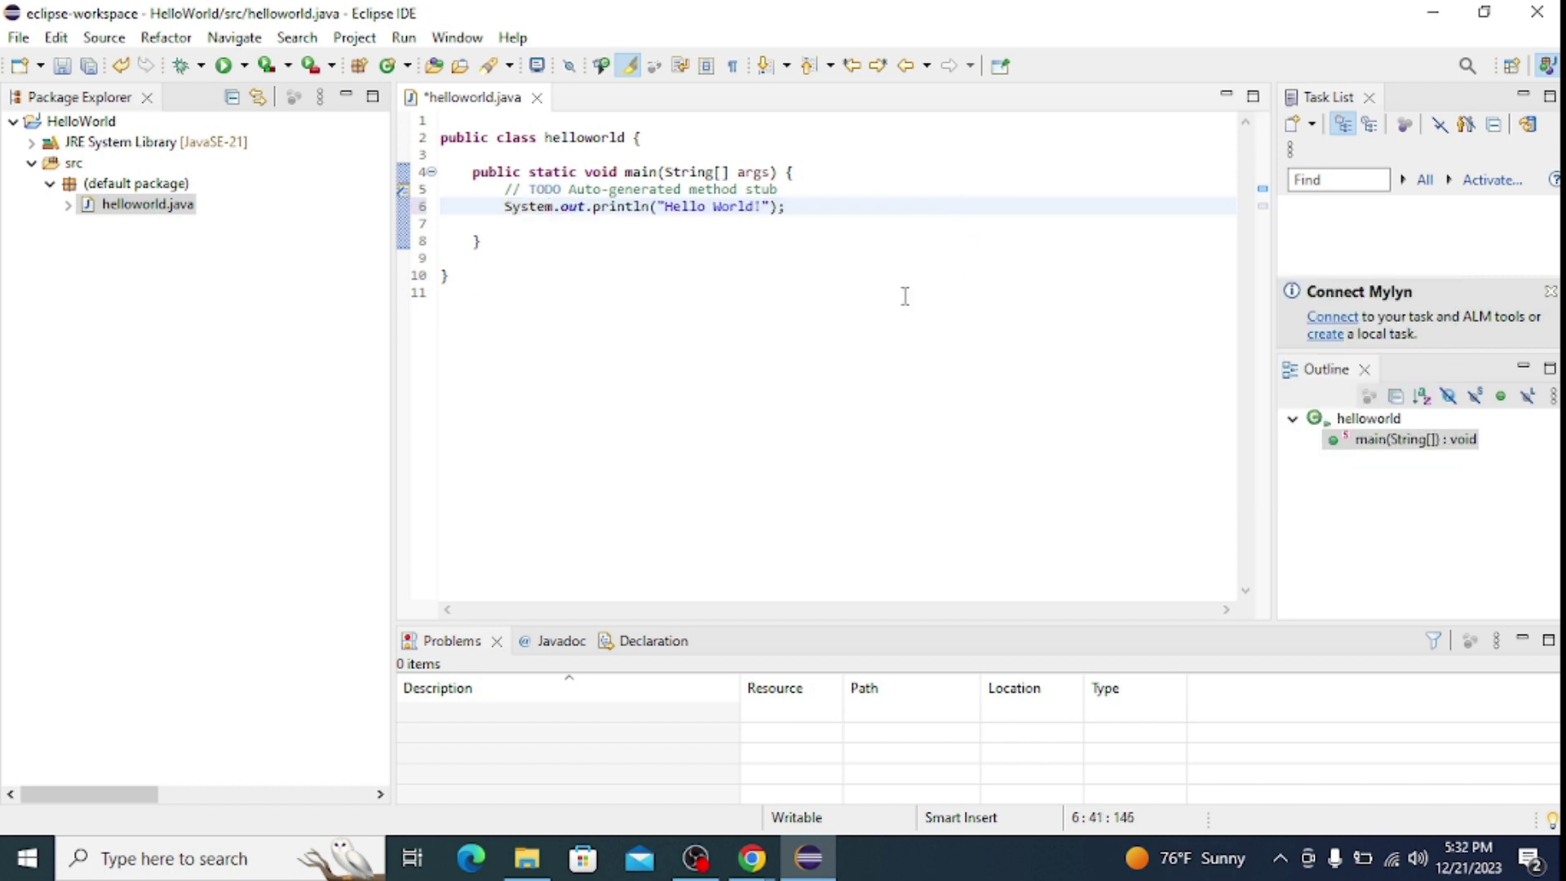
{"action": "left_click", "coordinate": [850, 360]}
{"action": "key", "text": "ctrl+s"}
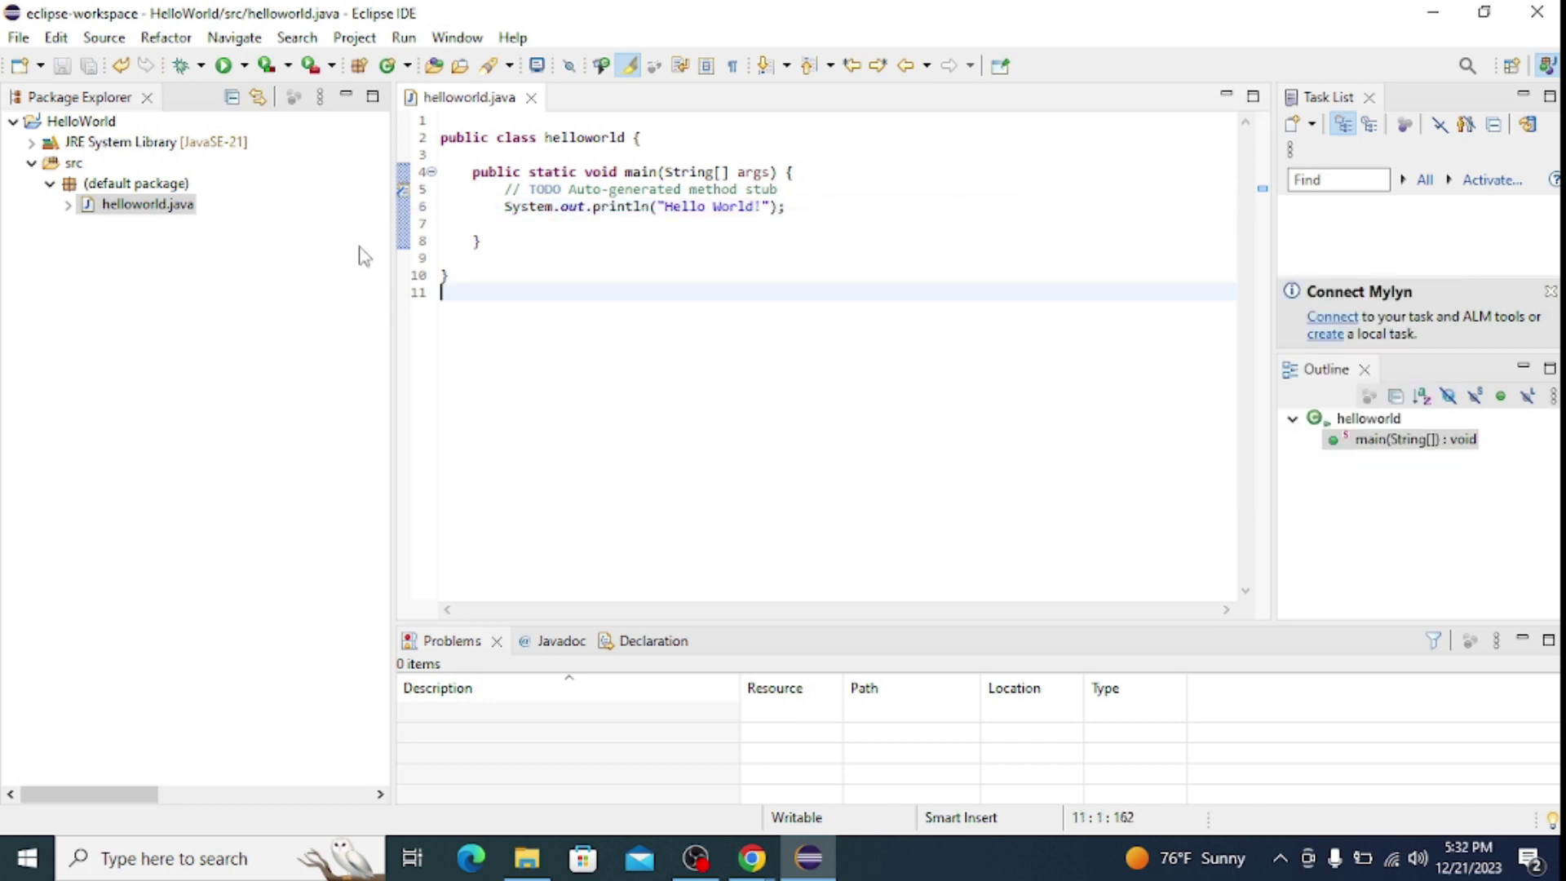
Run the helloworld program and check its printed output in the console.
{"action": "left_click", "coordinate": [225, 72]}
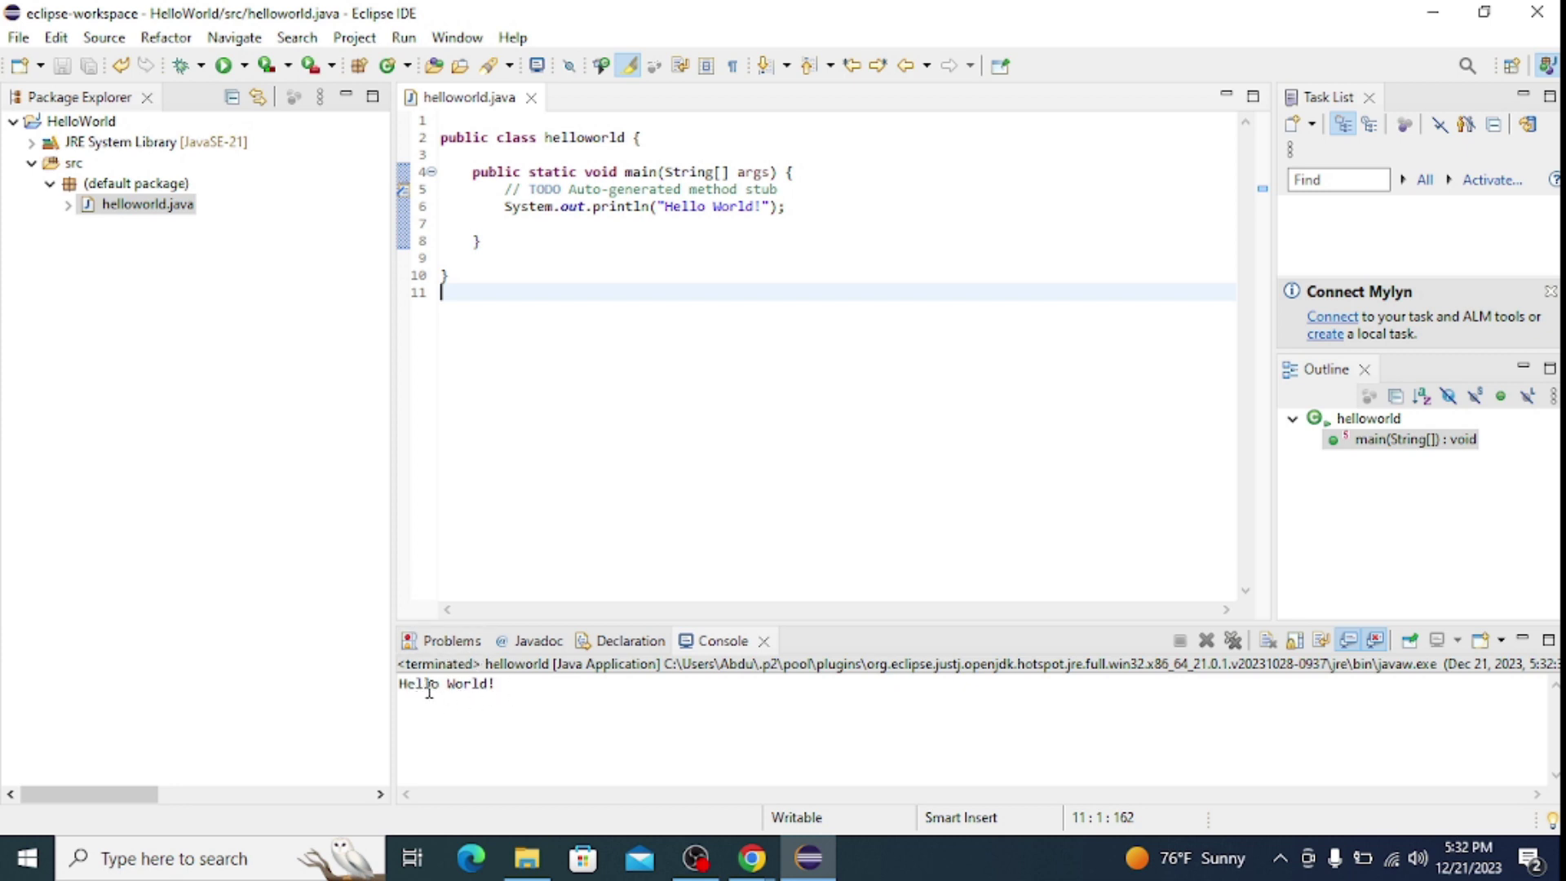
{"action": "left_click", "coordinate": [501, 691]}
{"action": "left_click_drag", "start_coordinate": [500, 685], "coordinate": [394, 687]}
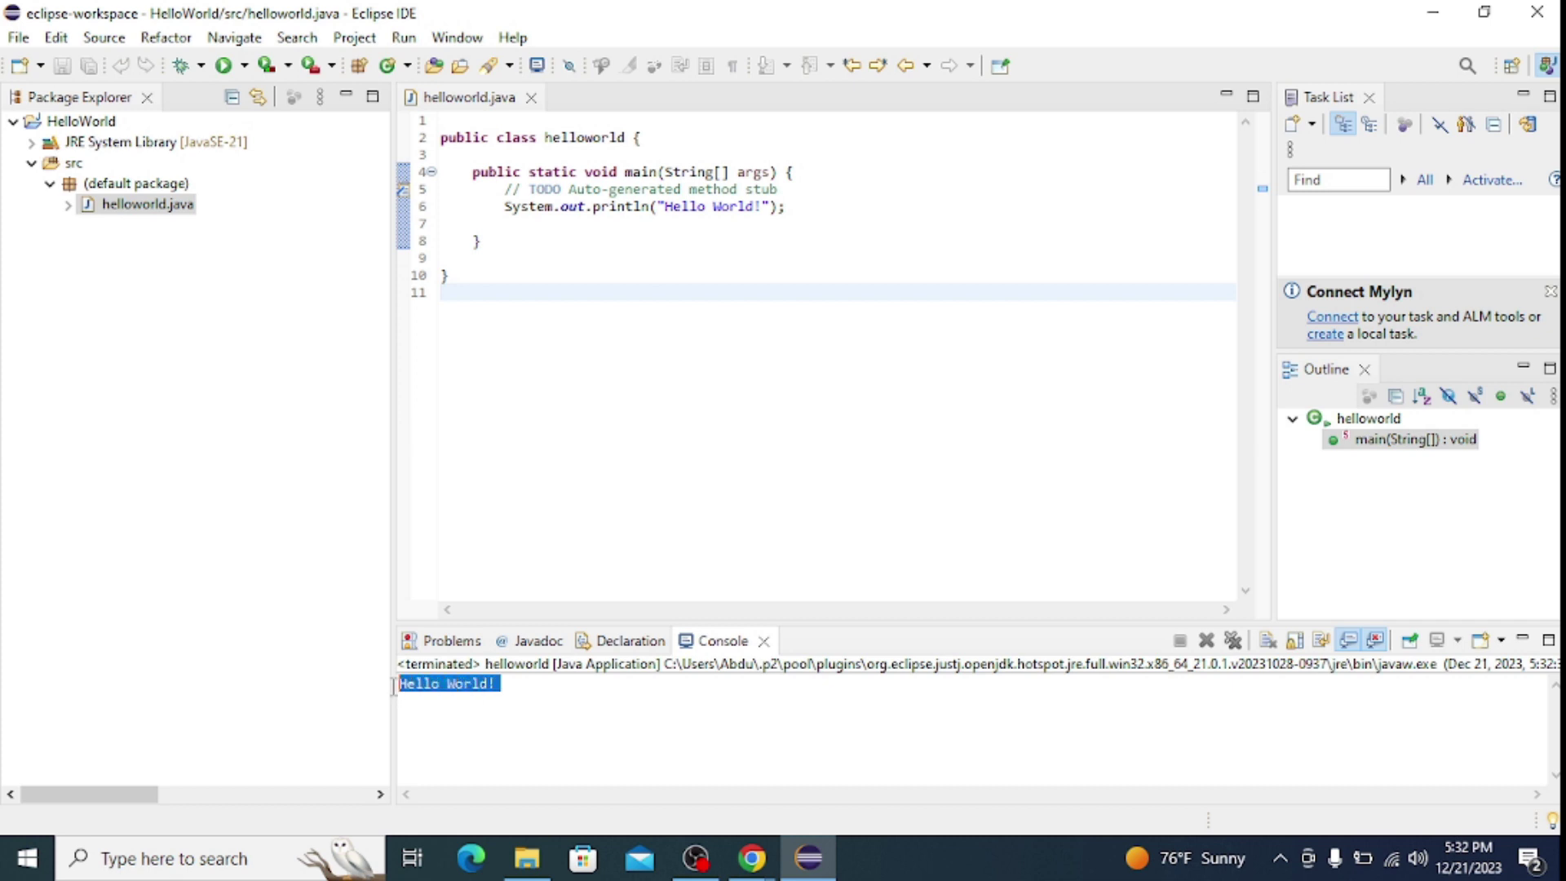
{"action": "left_click", "coordinate": [559, 740]}
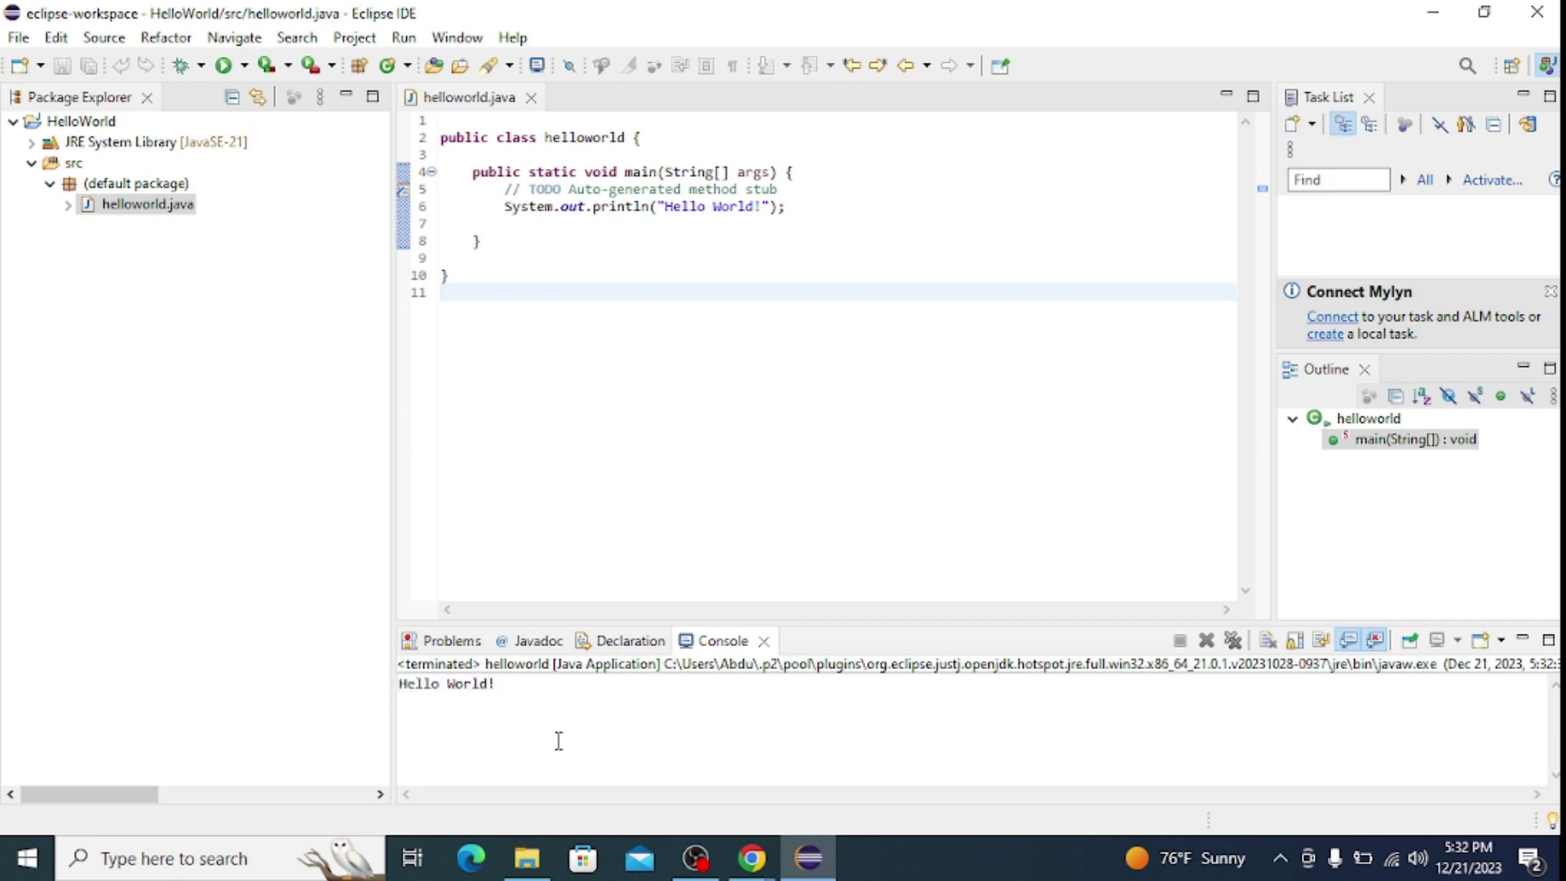